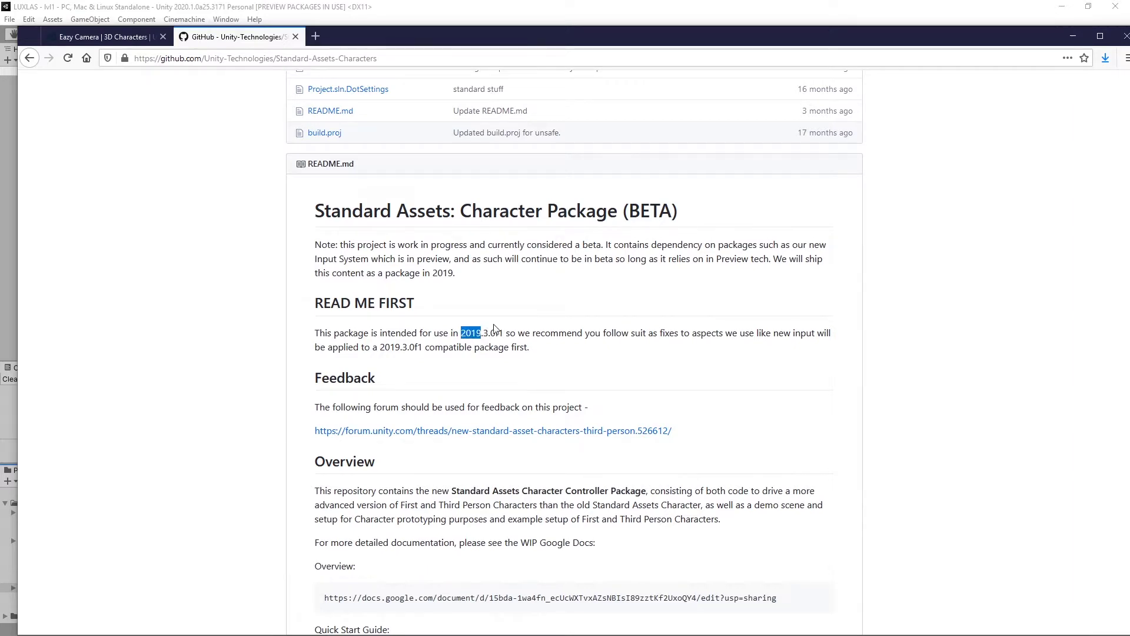
Scroll the GitHub page to the top, move Firefox down, and flip between the GitHub and Eazy Camera tabs
scroll(494, 325, up, 6)
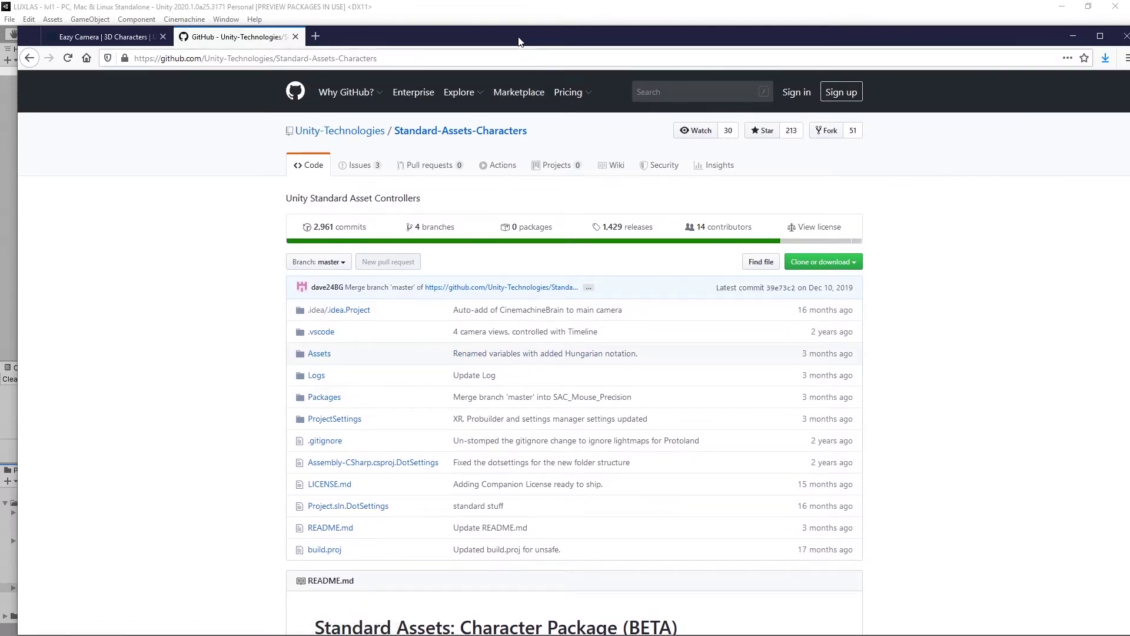
mouse_move(518, 41)
mouse_down()
mouse_move(527, 523)
mouse_move(538, 54)
mouse_up()
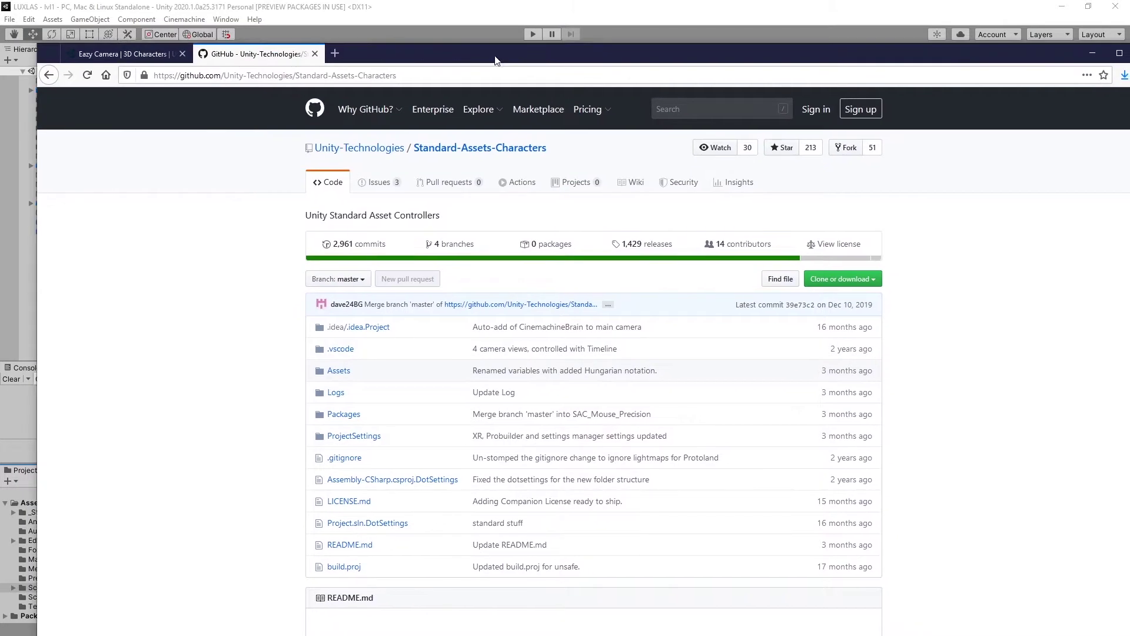
click(148, 55)
click(246, 67)
click(125, 52)
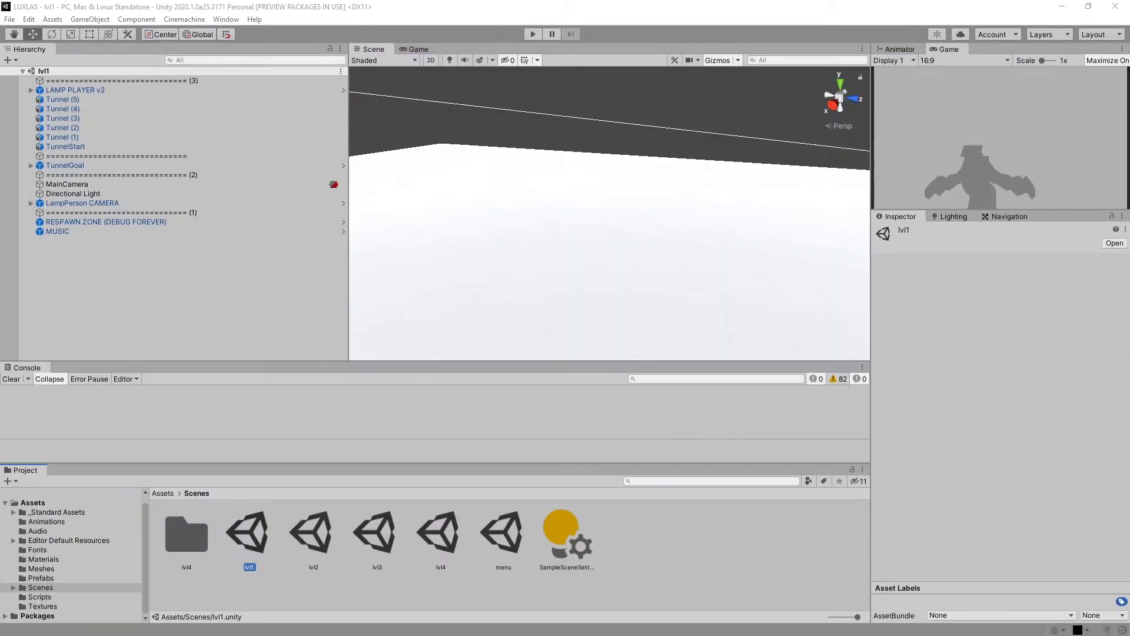
Play-test the lvl1 scene with the lamp-carrying character, then stop play mode
click(532, 34)
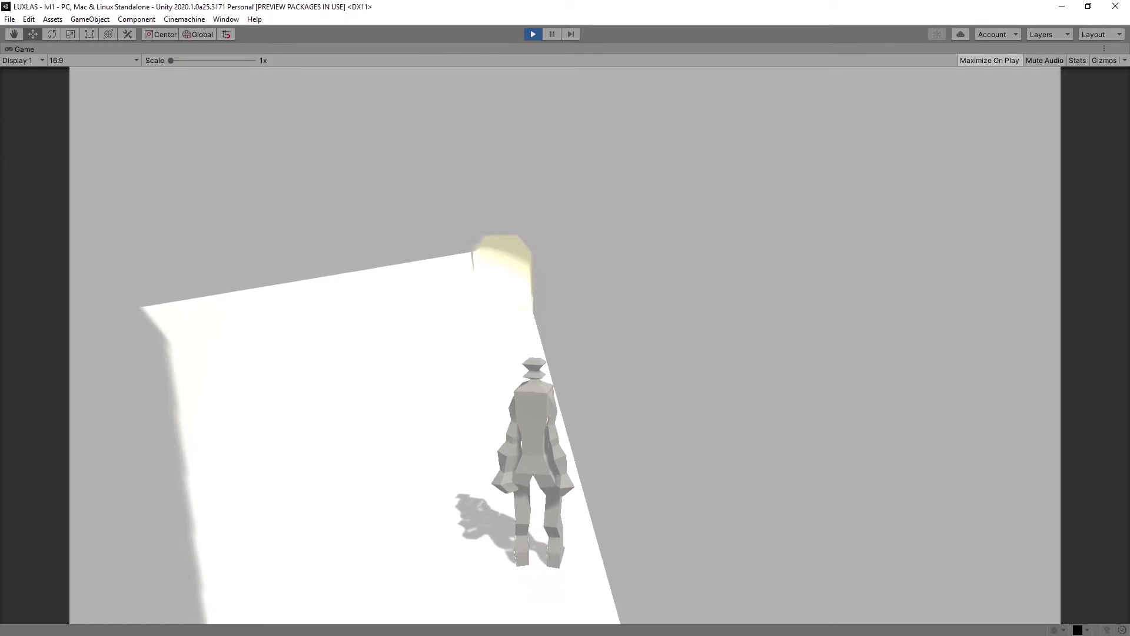
key(ctrl+p)
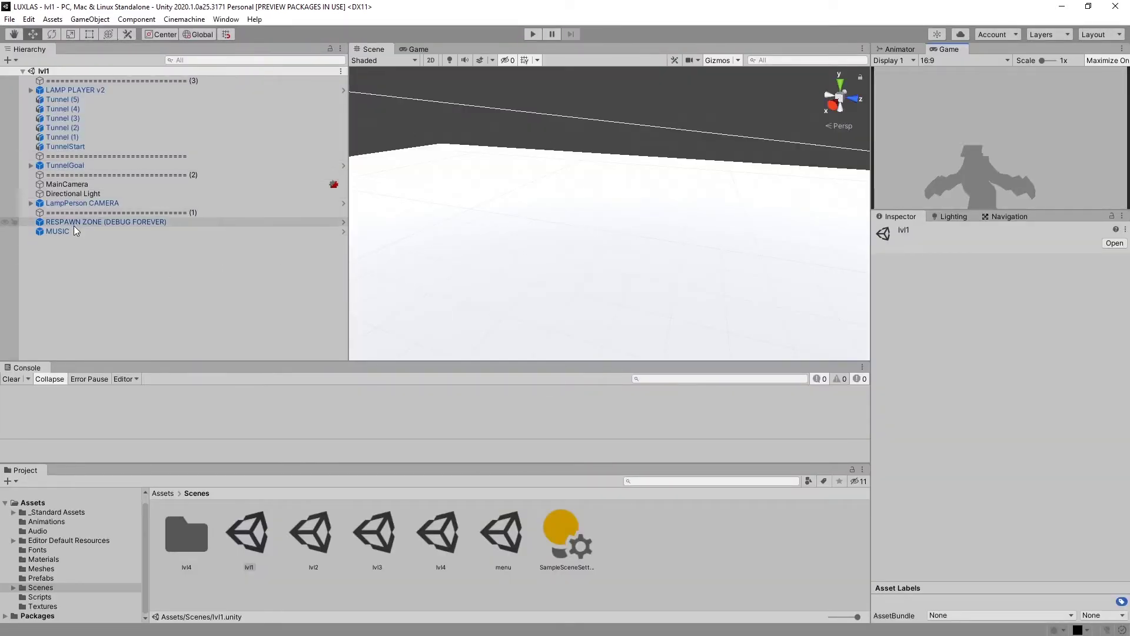
Raise the mouse look sensitivity to 2 and play the scene to test it
click(82, 203)
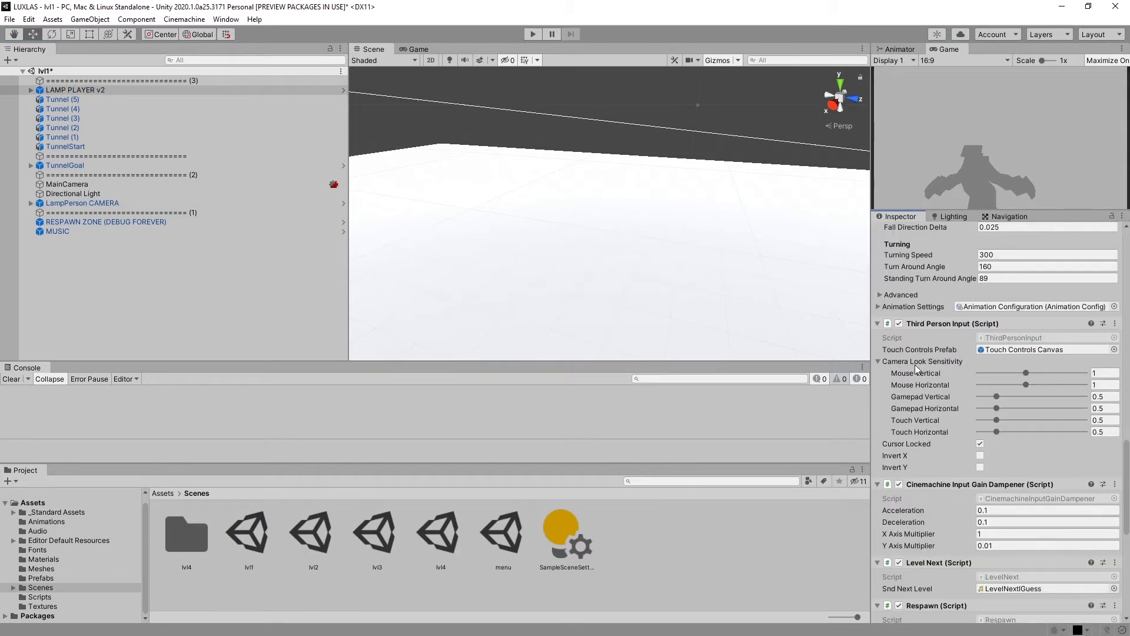
drag(1044, 387, 1062, 373)
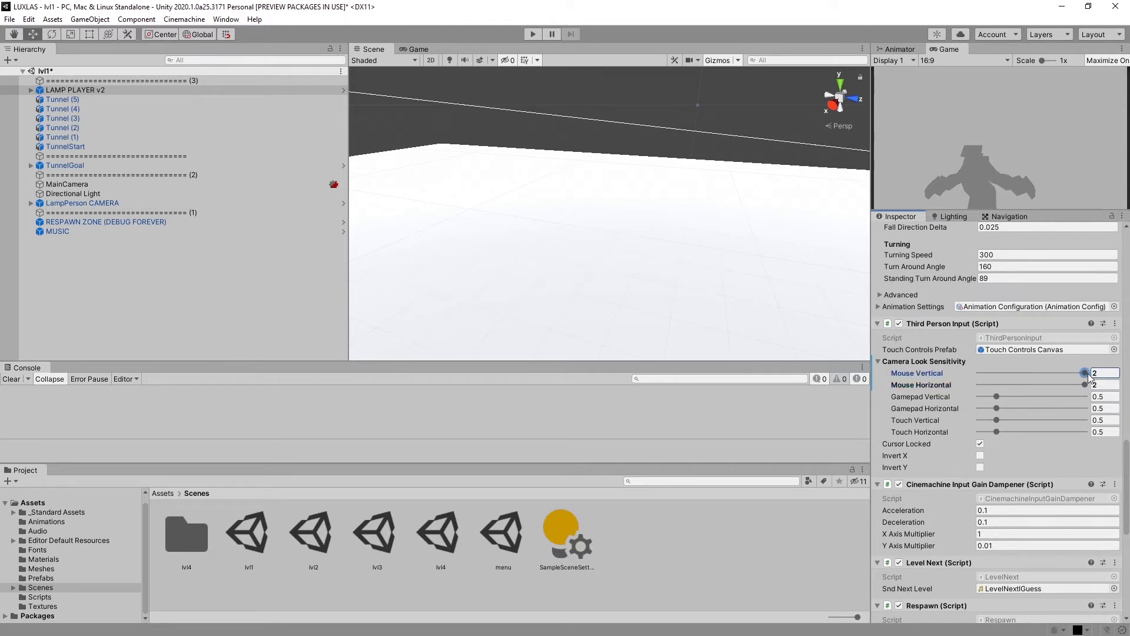
click(537, 35)
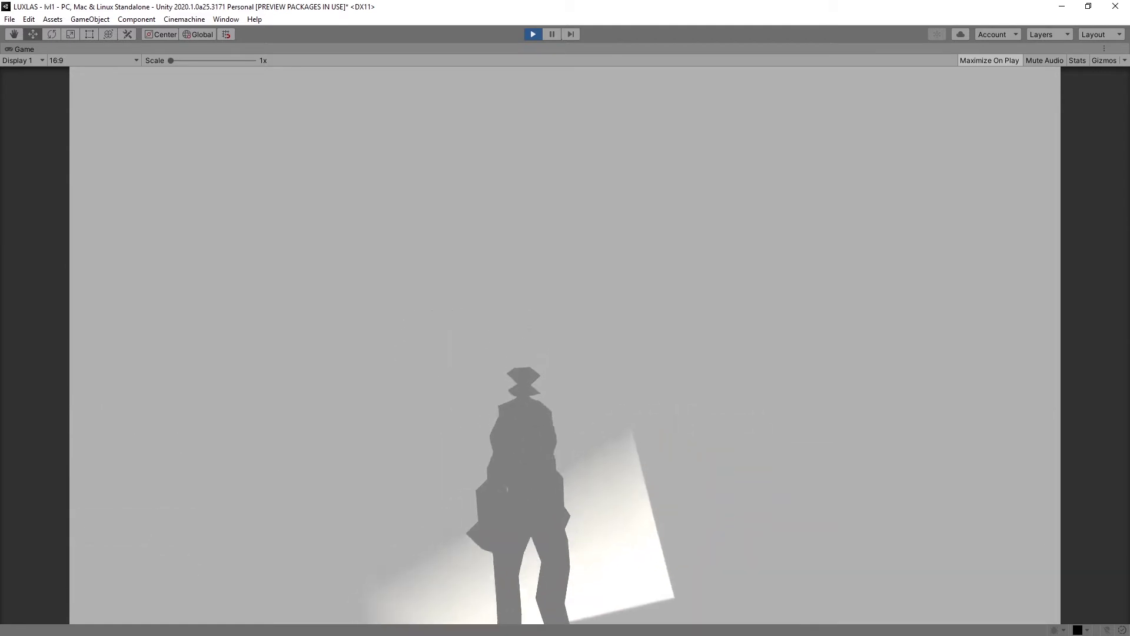
Stop play mode and position the Package Manager window showing Eazy Camera 1.1.0
key(ctrl+p)
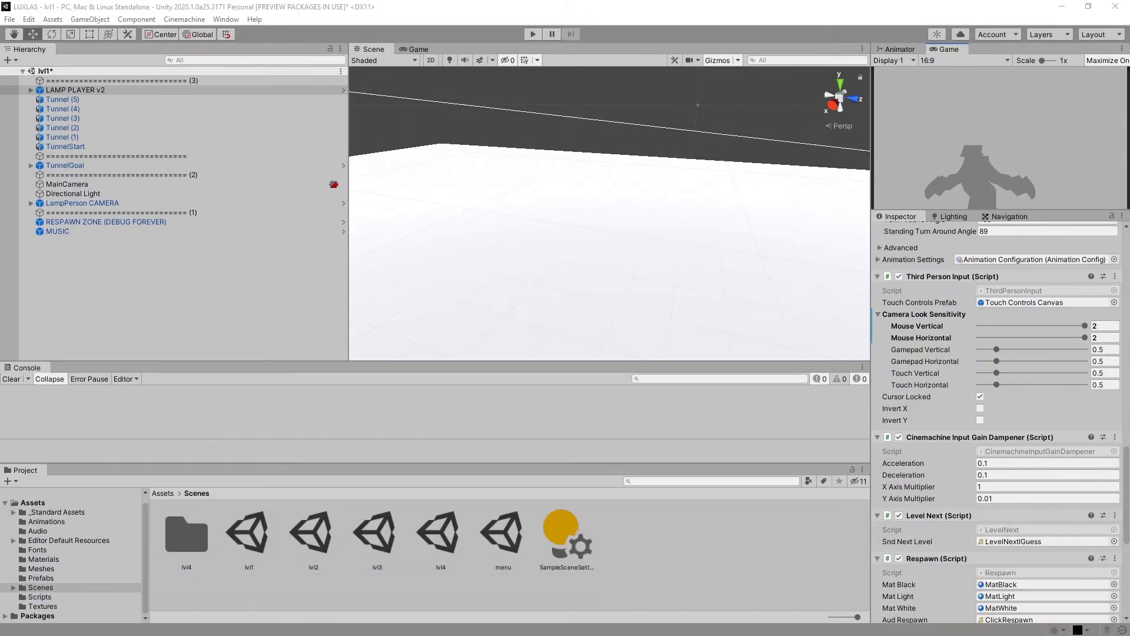
drag(448, 90, 510, 112)
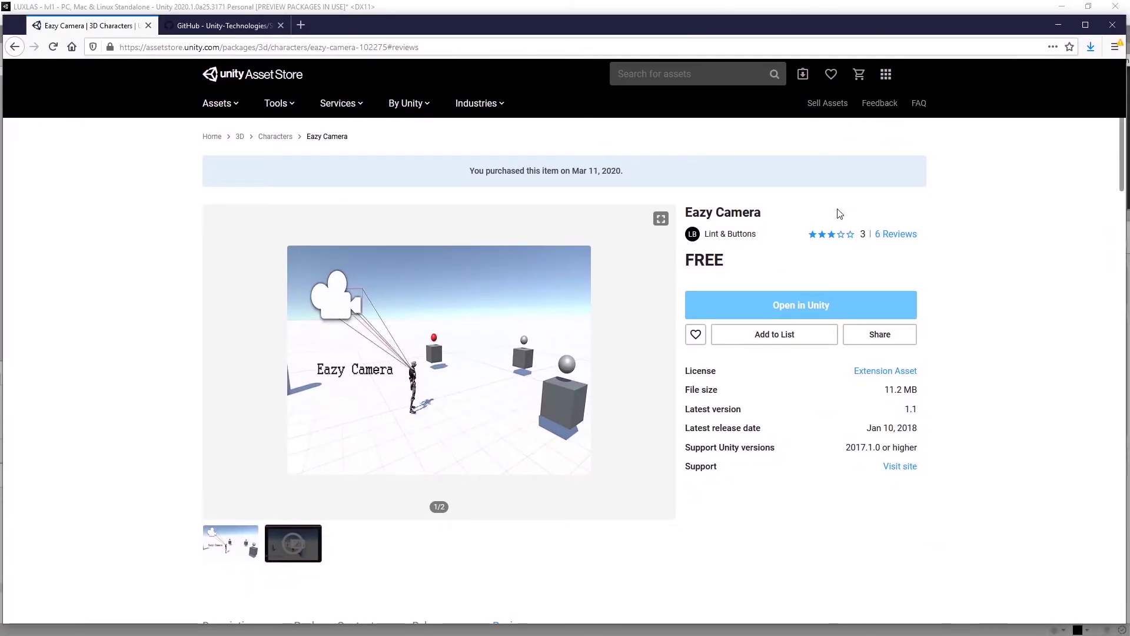
Read through Eazy Camera's 6 Asset Store reviews, then scroll back to the top
click(894, 239)
scroll(293, 203, down, 5)
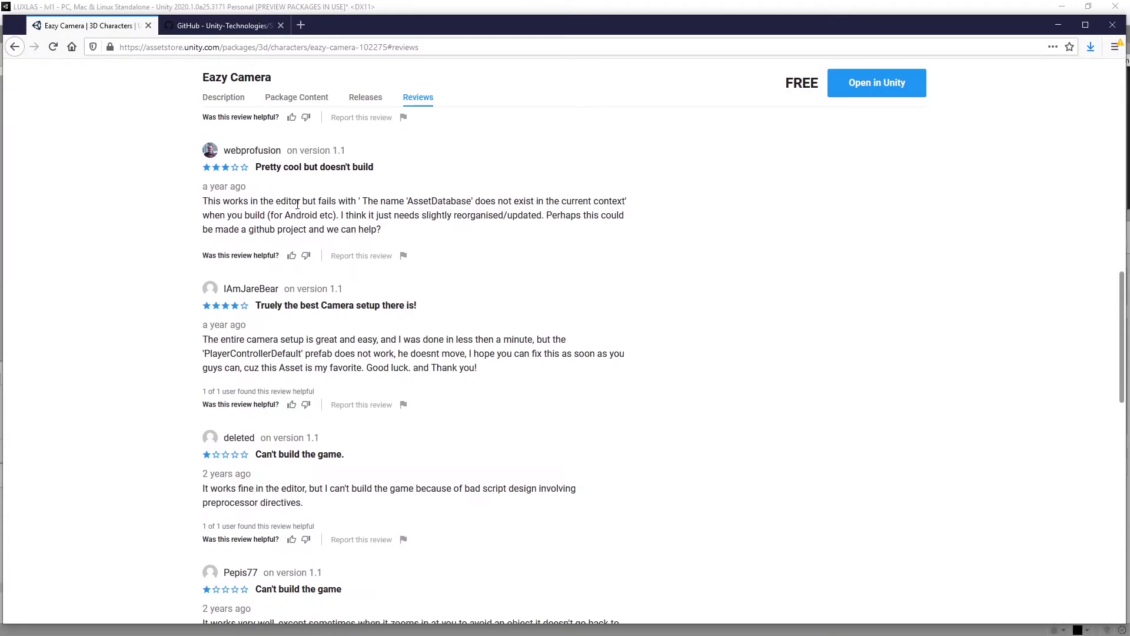
scroll(356, 413, down, 5)
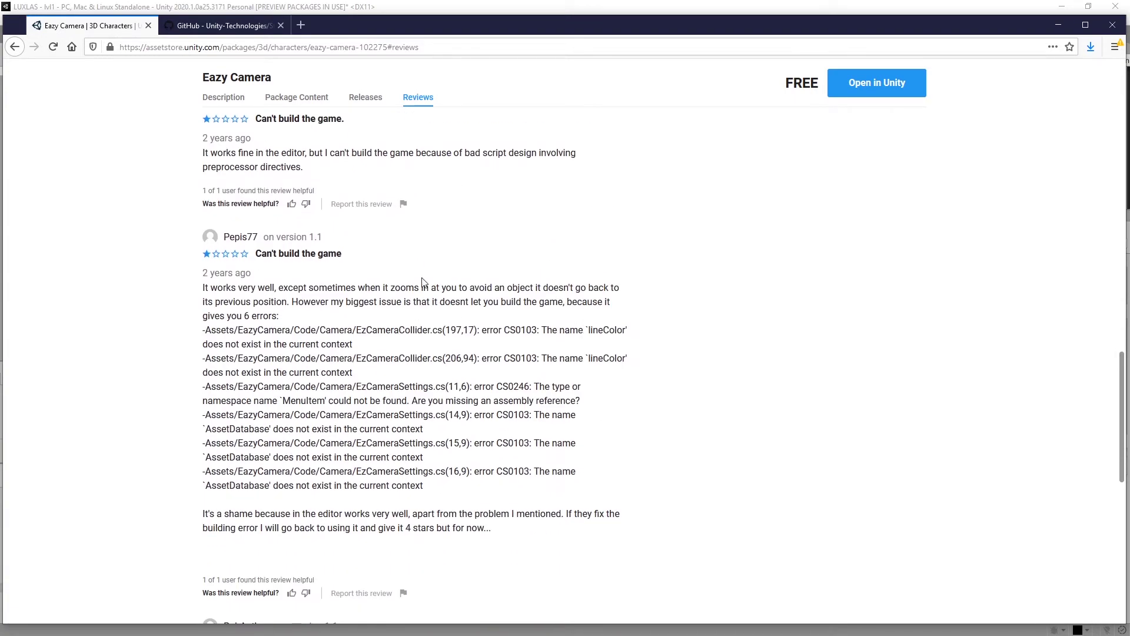
scroll(366, 323, down, 6)
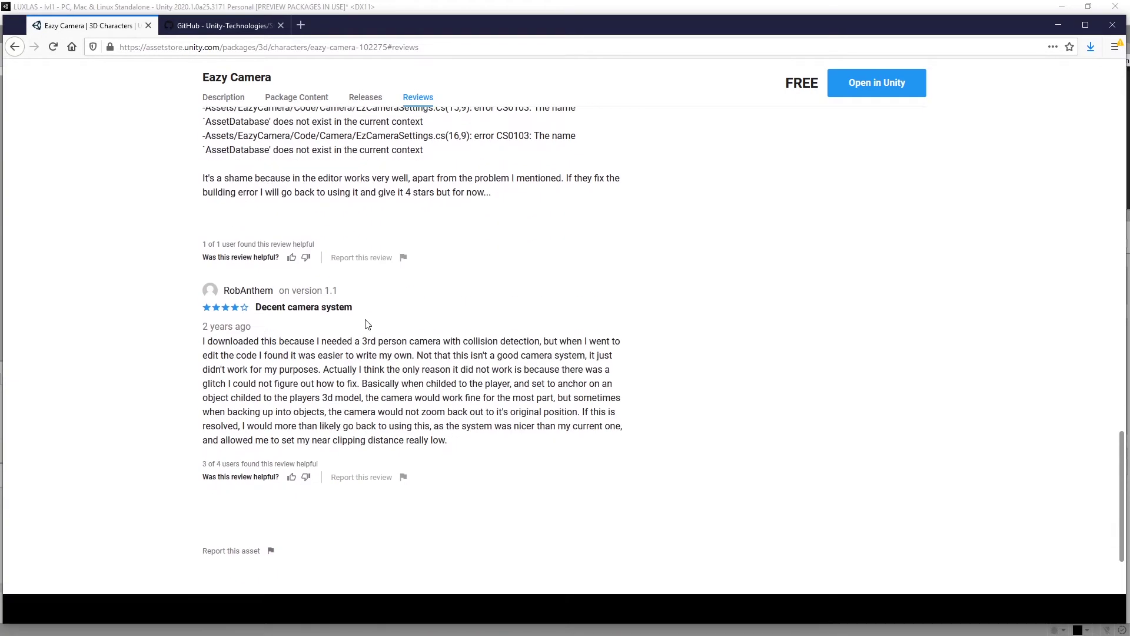
scroll(370, 276, up, 5)
scroll(377, 254, up, 4)
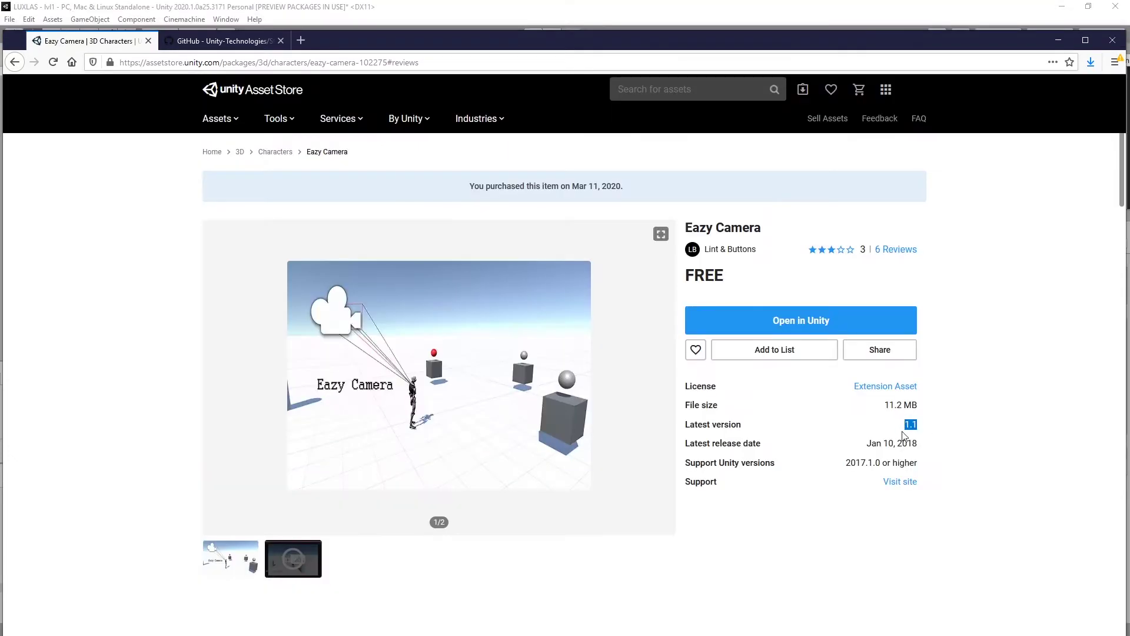
scroll(904, 442, down, 3)
scroll(1000, 297, up, 2)
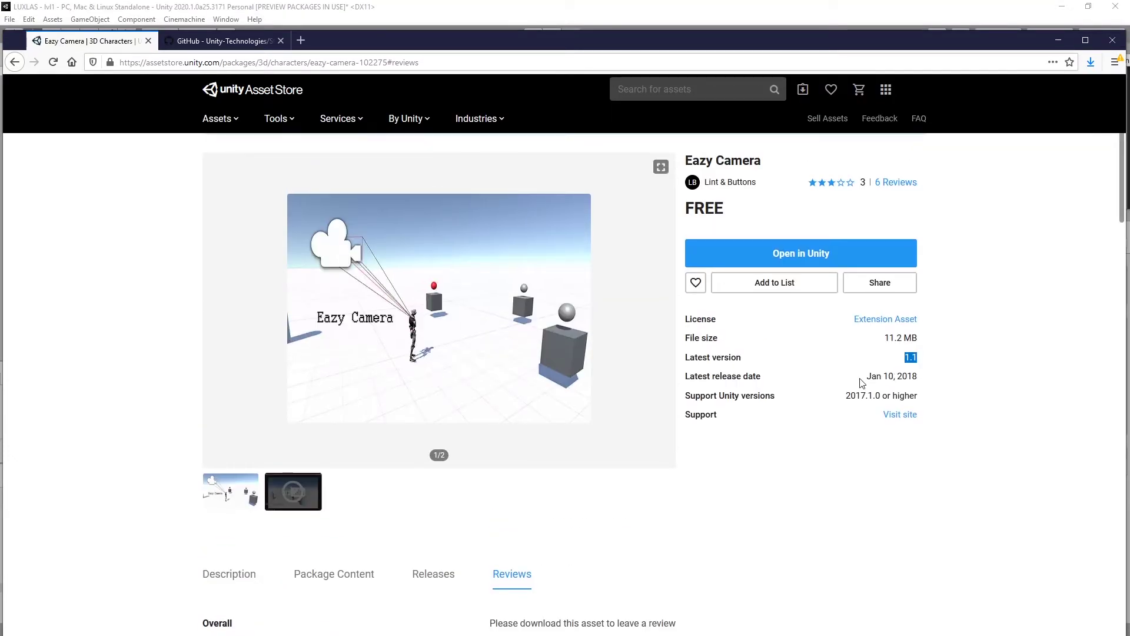
Import the Eazy Camera package and open the Demo scene from EazyCamera/Scenes
drag(865, 381, 927, 379)
key(alt+Tab)
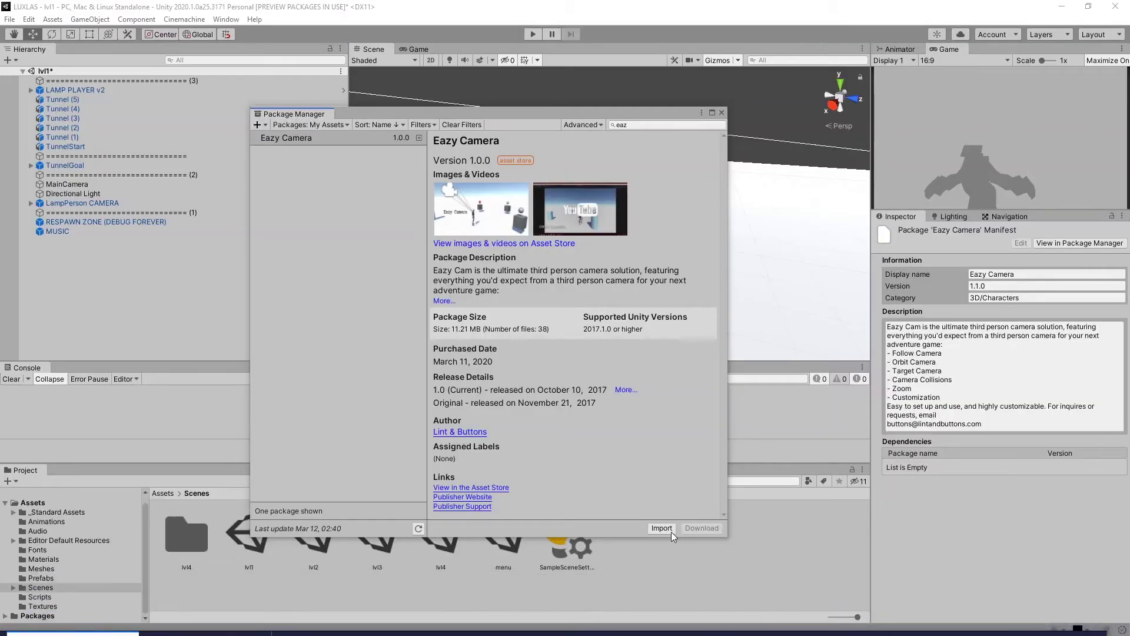
click(663, 528)
click(516, 347)
click(54, 540)
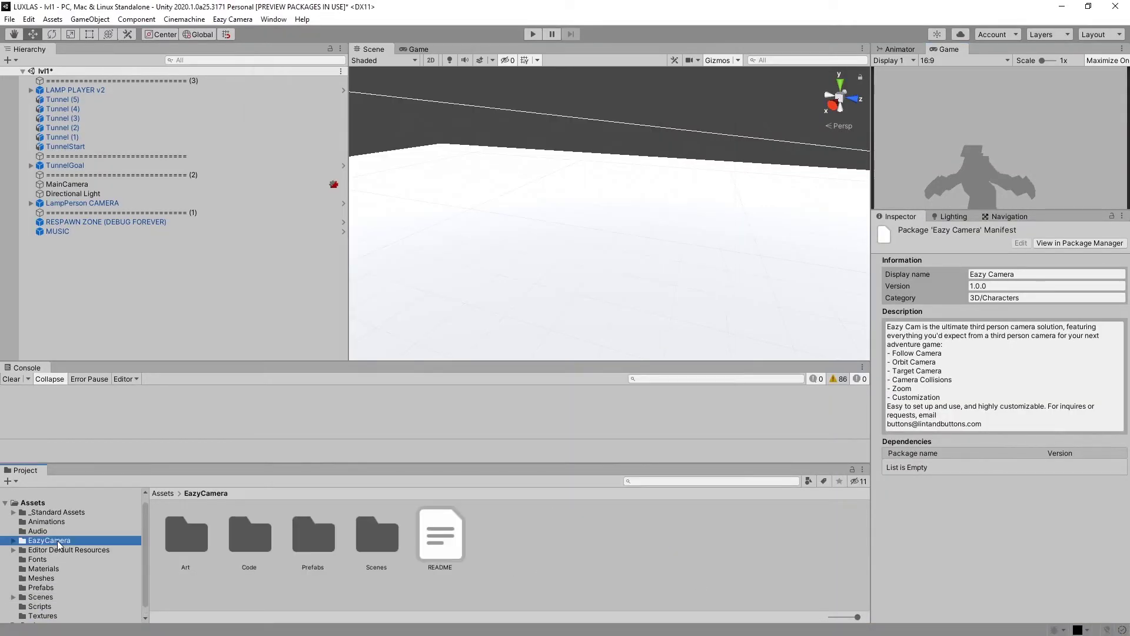
double_click(373, 547)
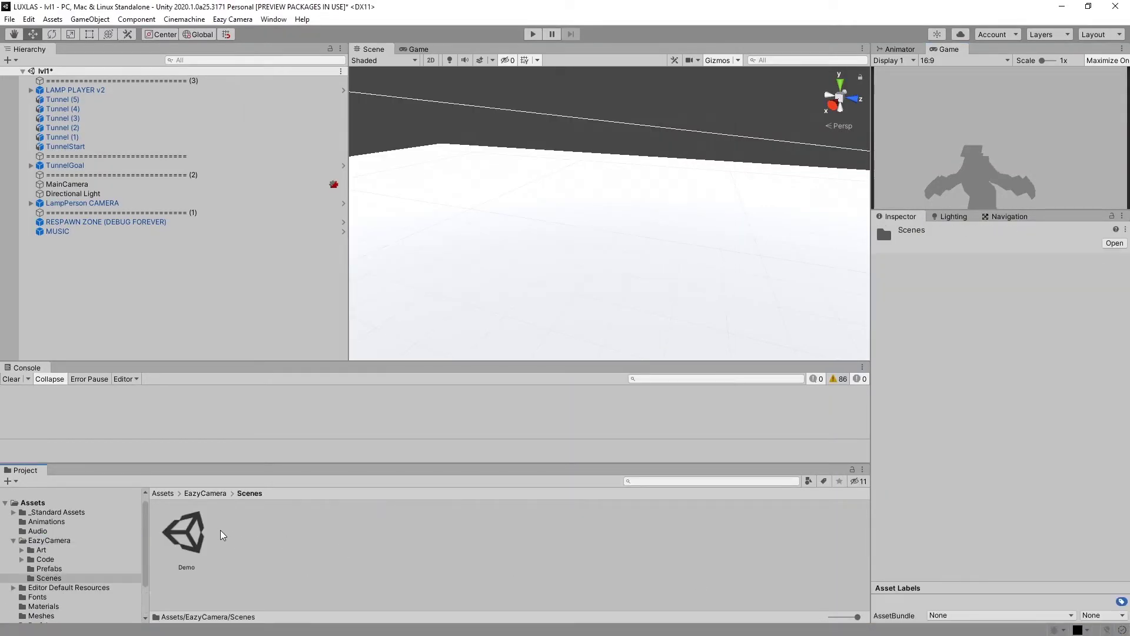
double_click(193, 532)
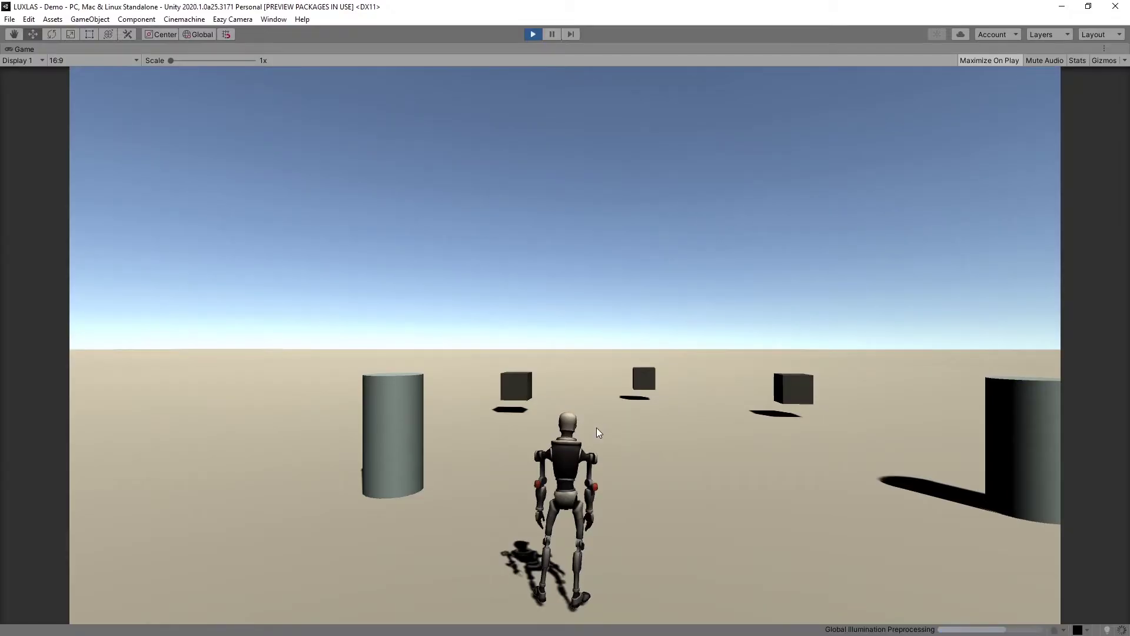
Walk the robot around the demo scene with the W, A, S and D keys
key(a)
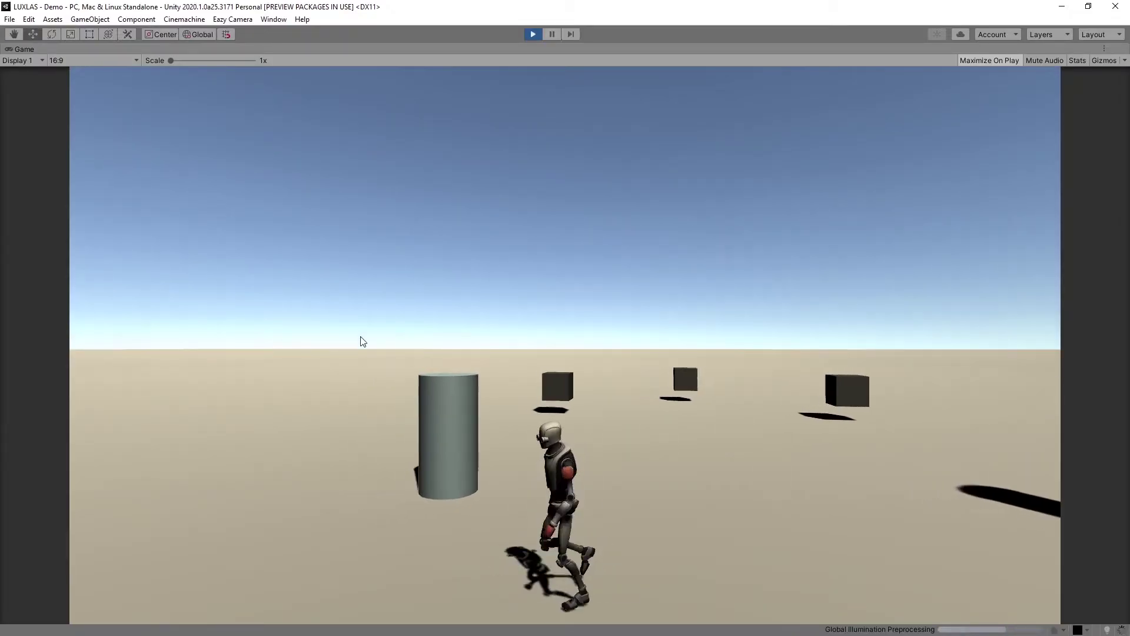
key(d)
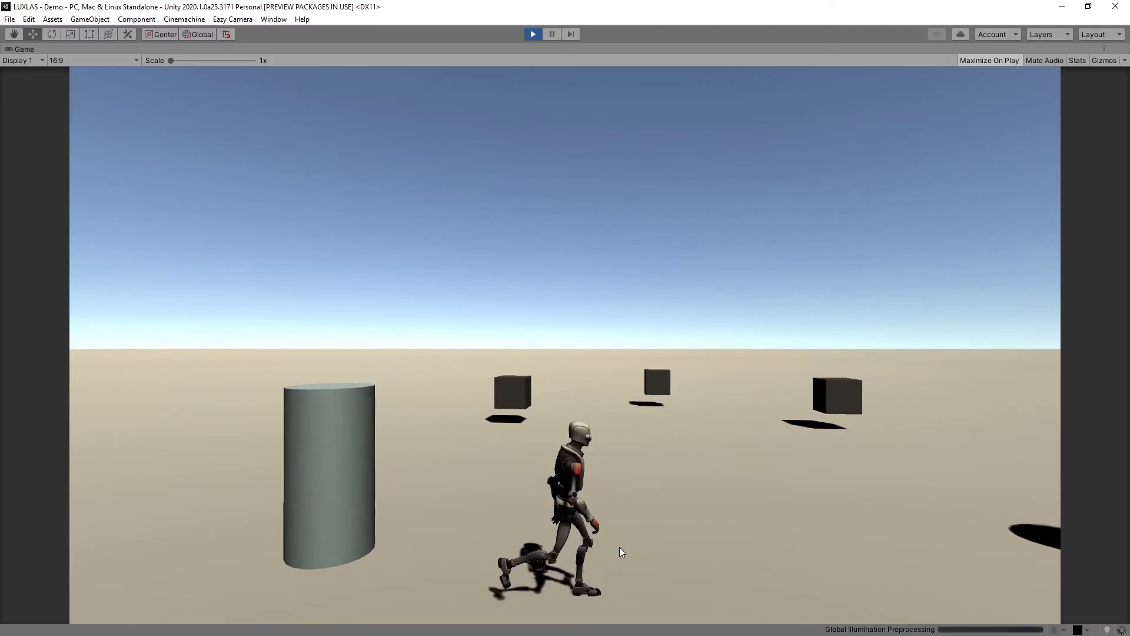
key(w)
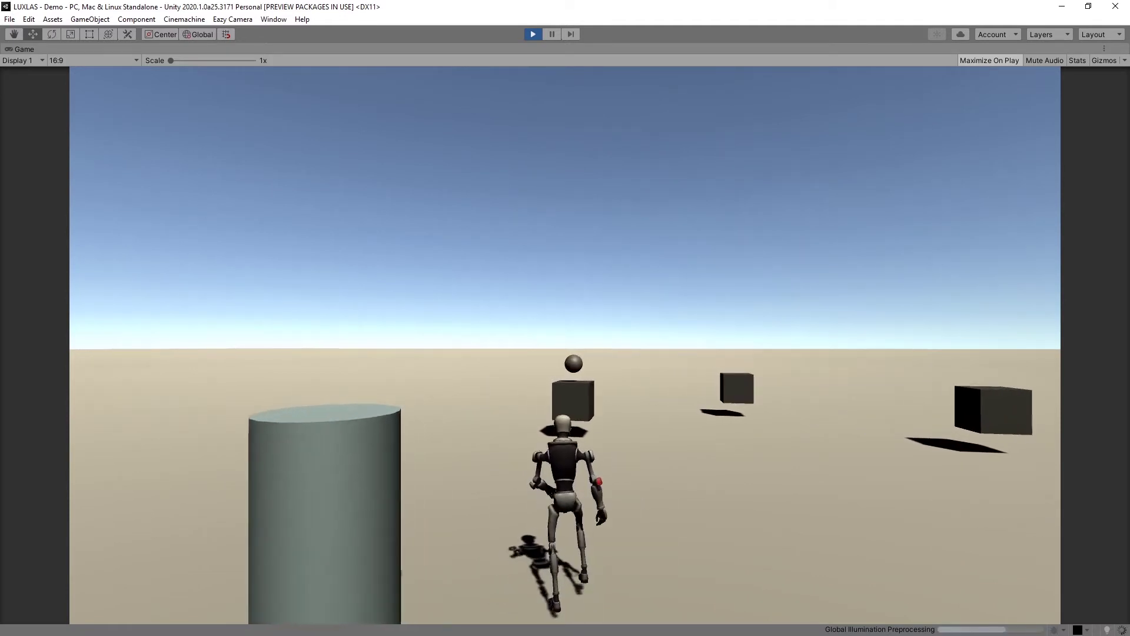
key(s)
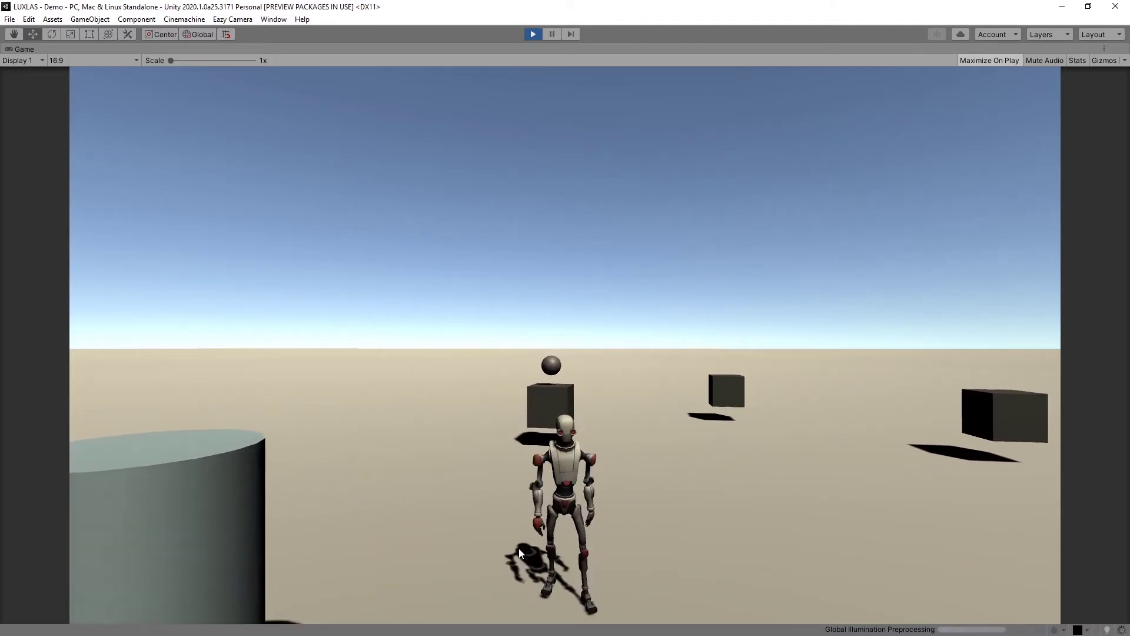
key(d)
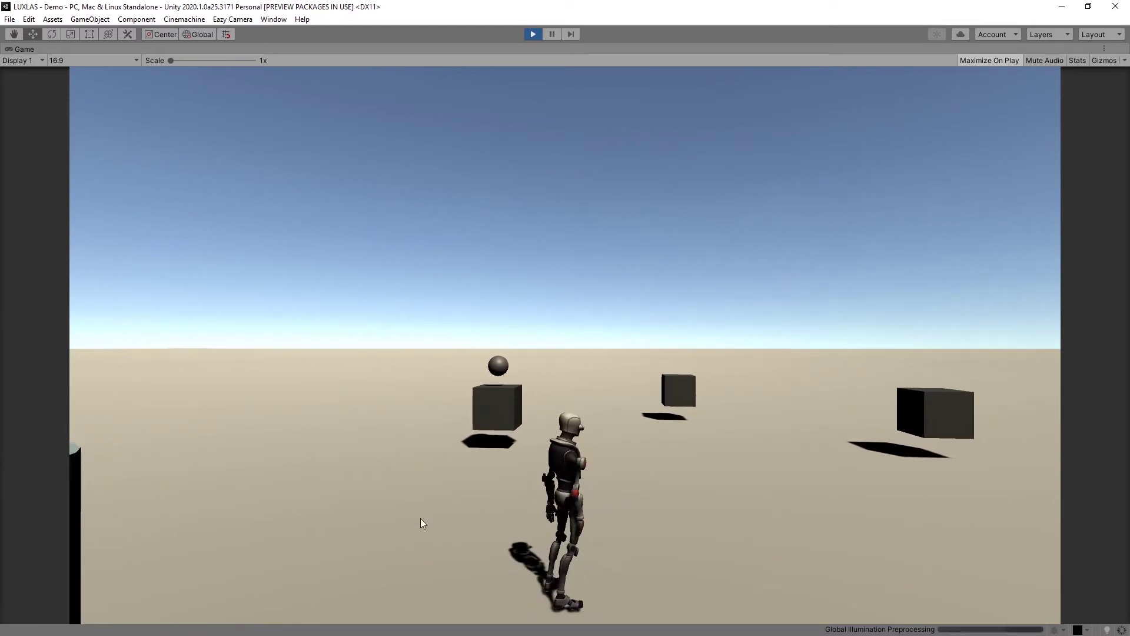
key(w)
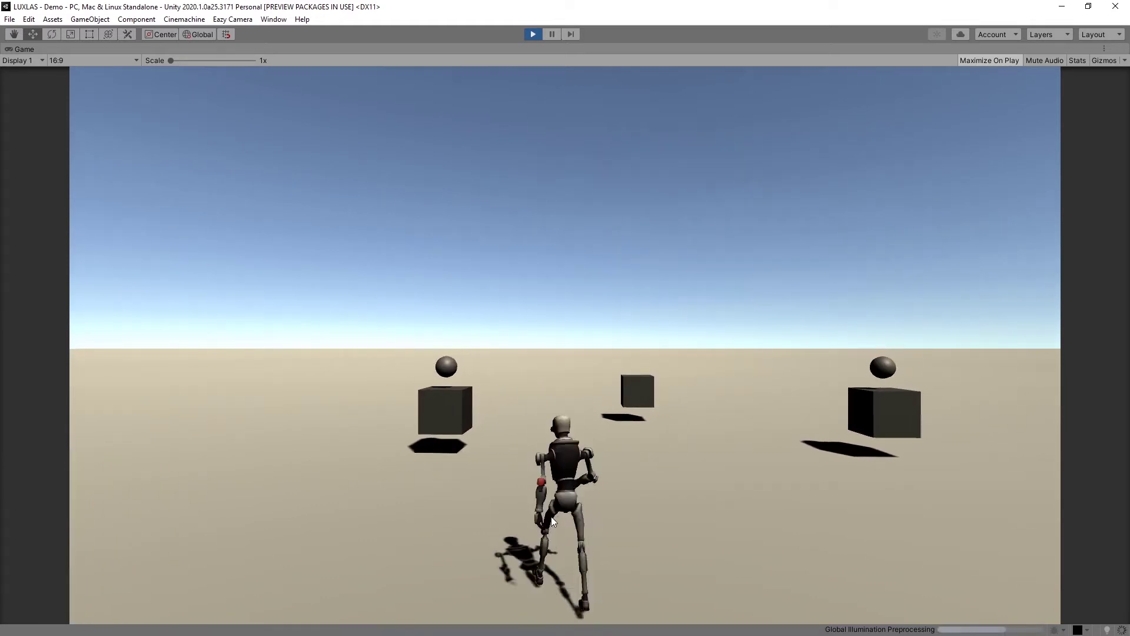
key(a)
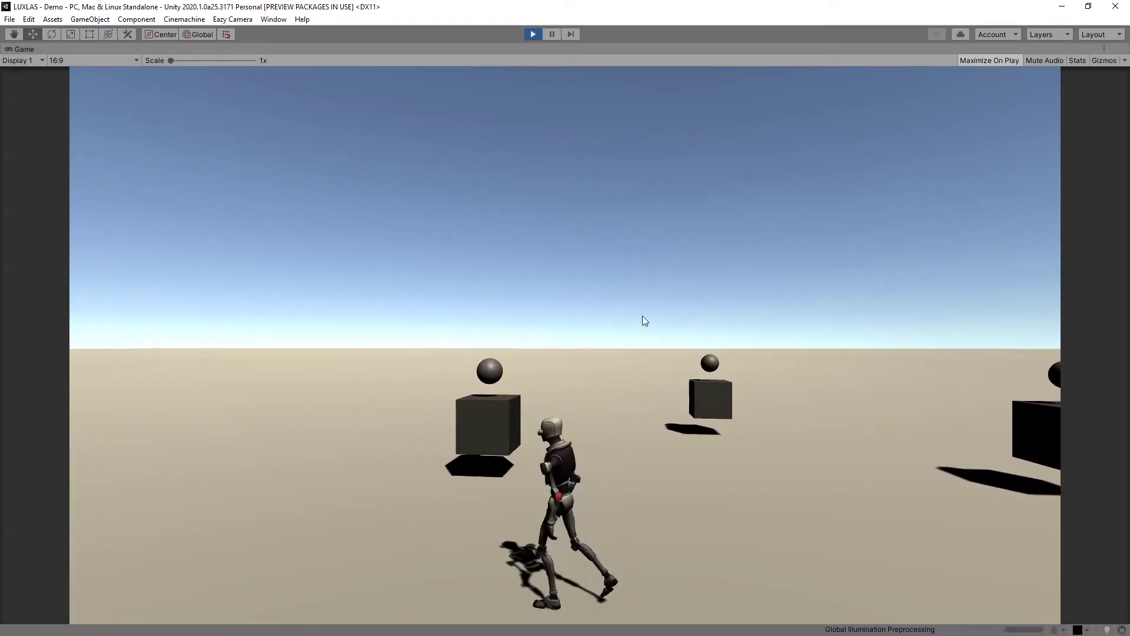
Stop play, select EzCamera, and set its script to Orbit Enabled with Follow and Lock On off
click(534, 34)
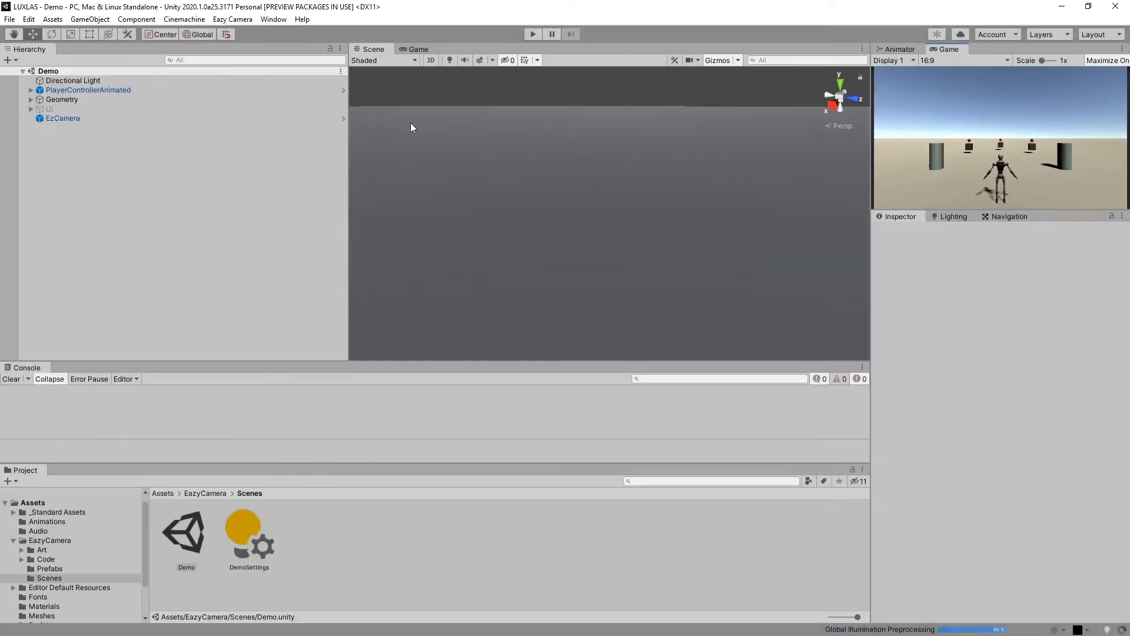
click(56, 121)
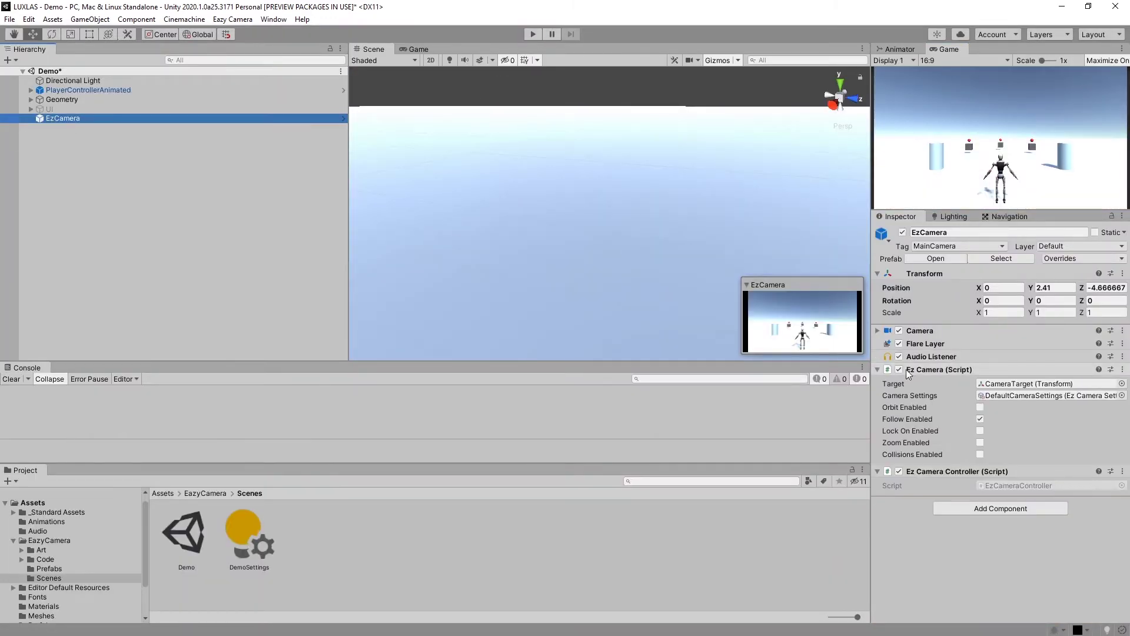
click(980, 407)
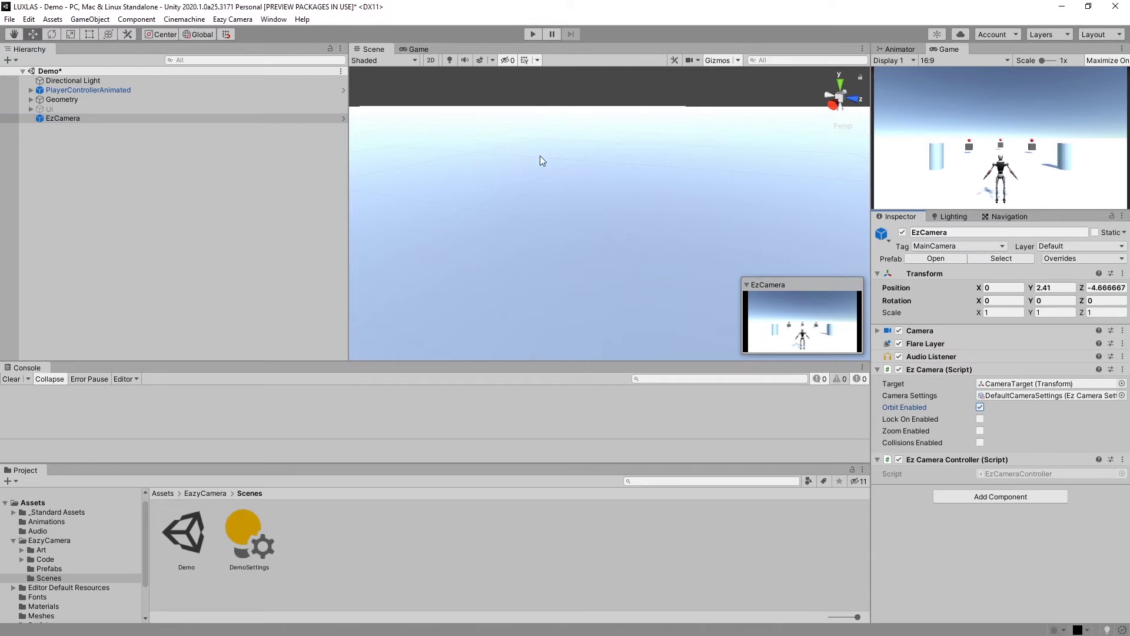
click(980, 419)
click(980, 407)
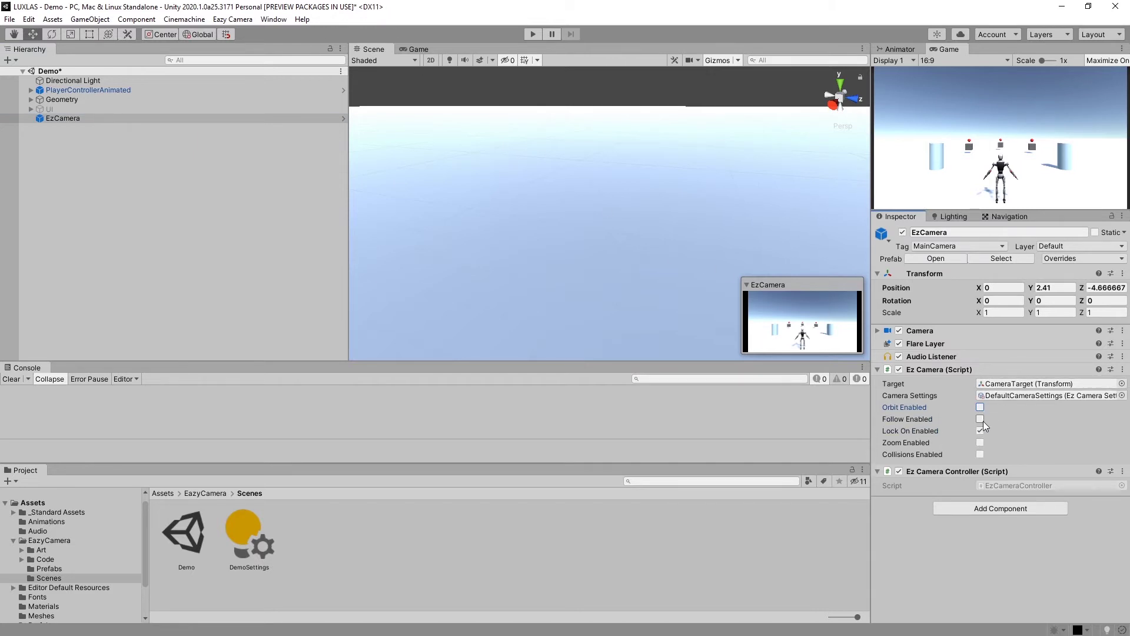
click(981, 419)
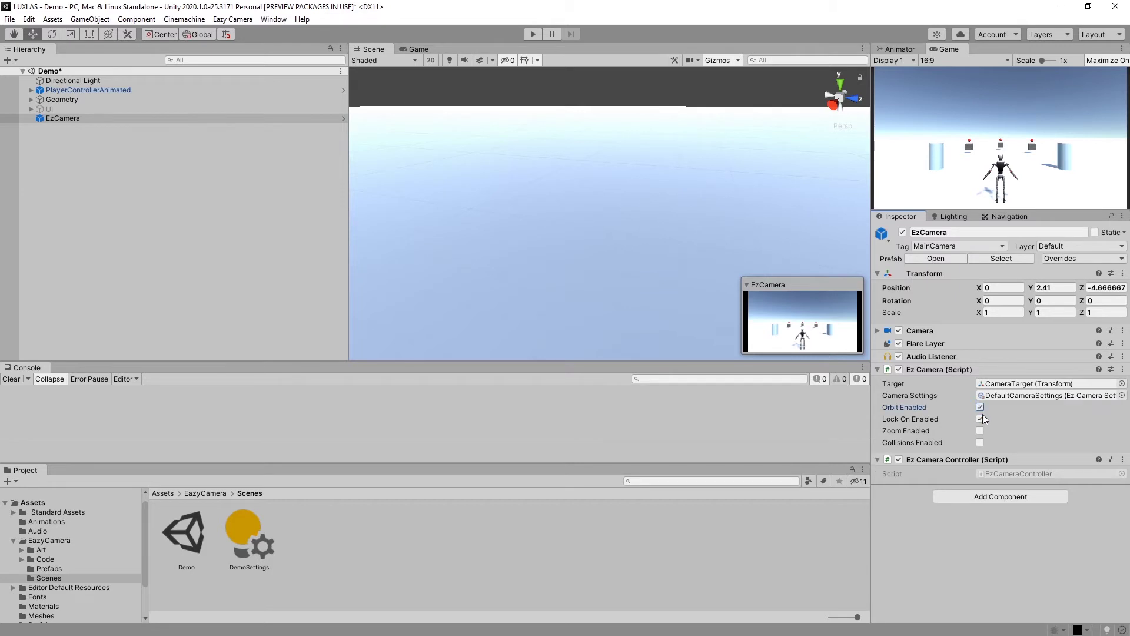
click(982, 416)
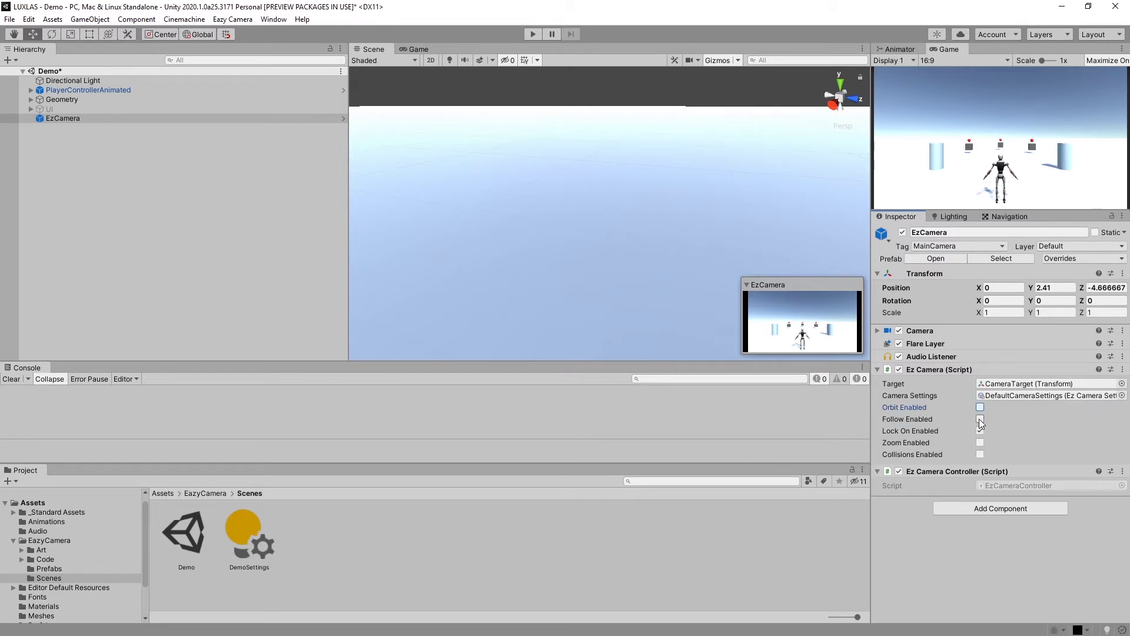
click(980, 418)
click(979, 420)
click(980, 407)
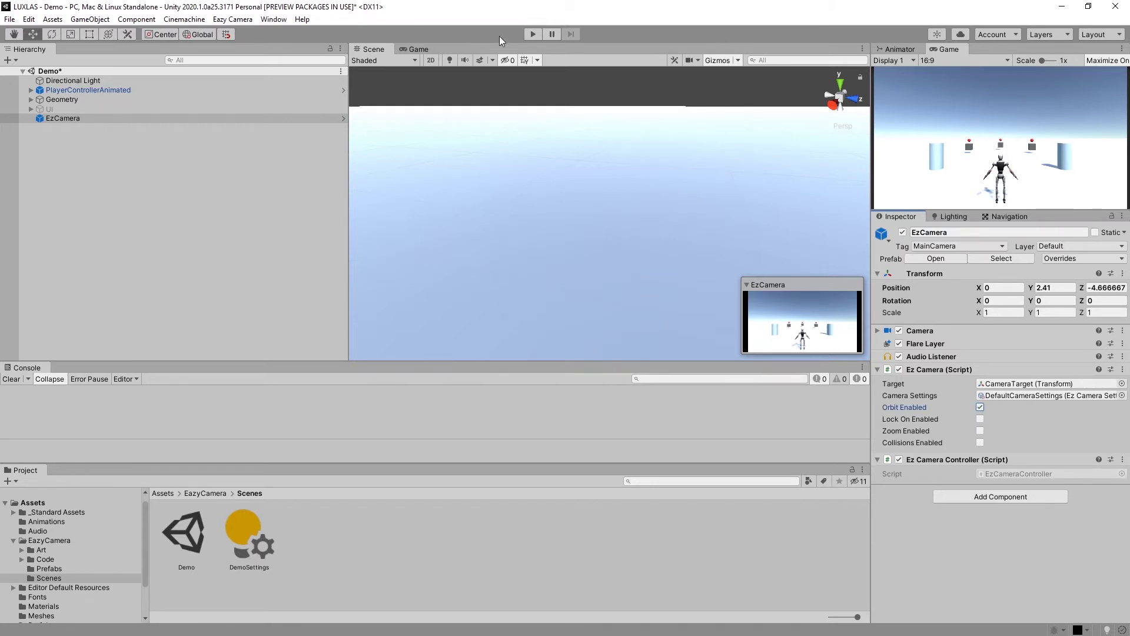
Play the demo, orbit around the robot, then stop and turn on camera following
click(531, 37)
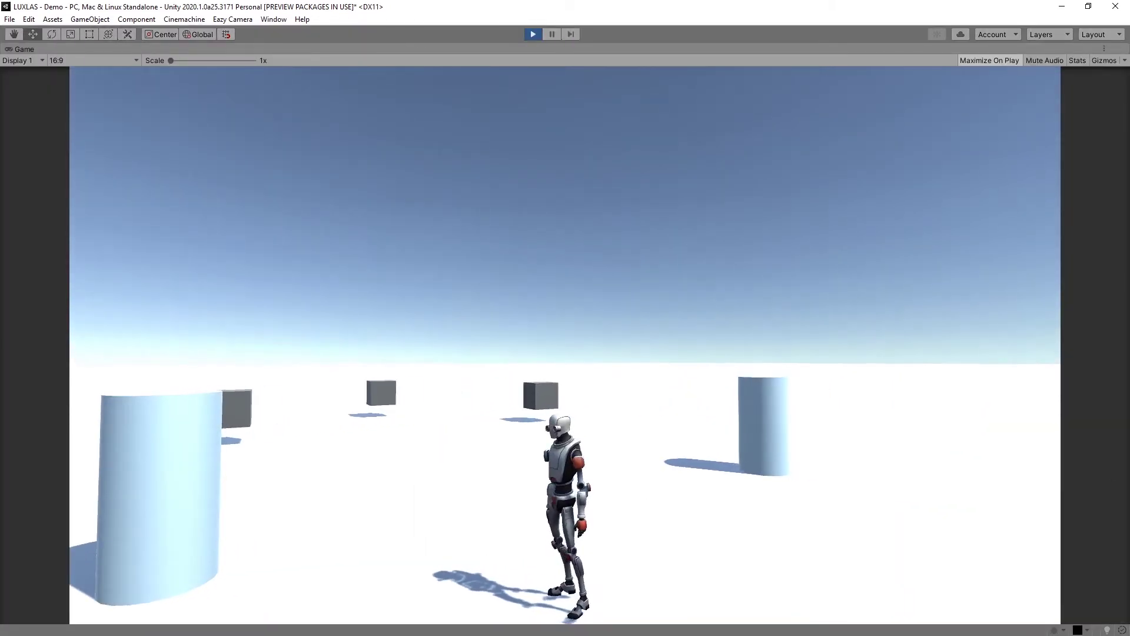
drag(647, 365, 820, 368)
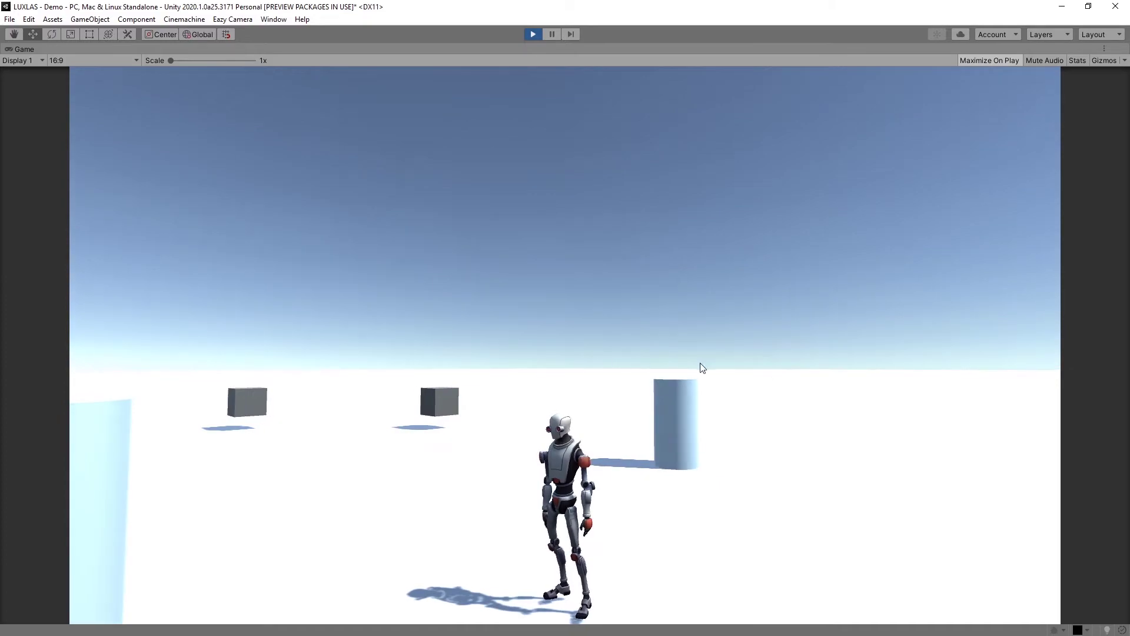
key(ctrl+p)
key(ctrl+p)
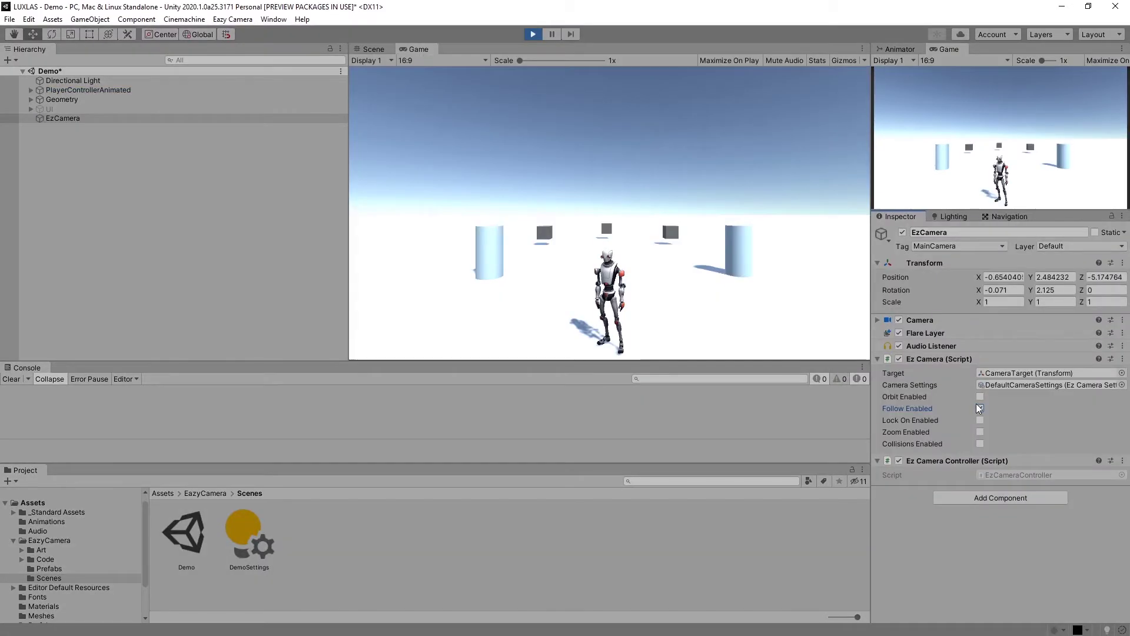
click(979, 407)
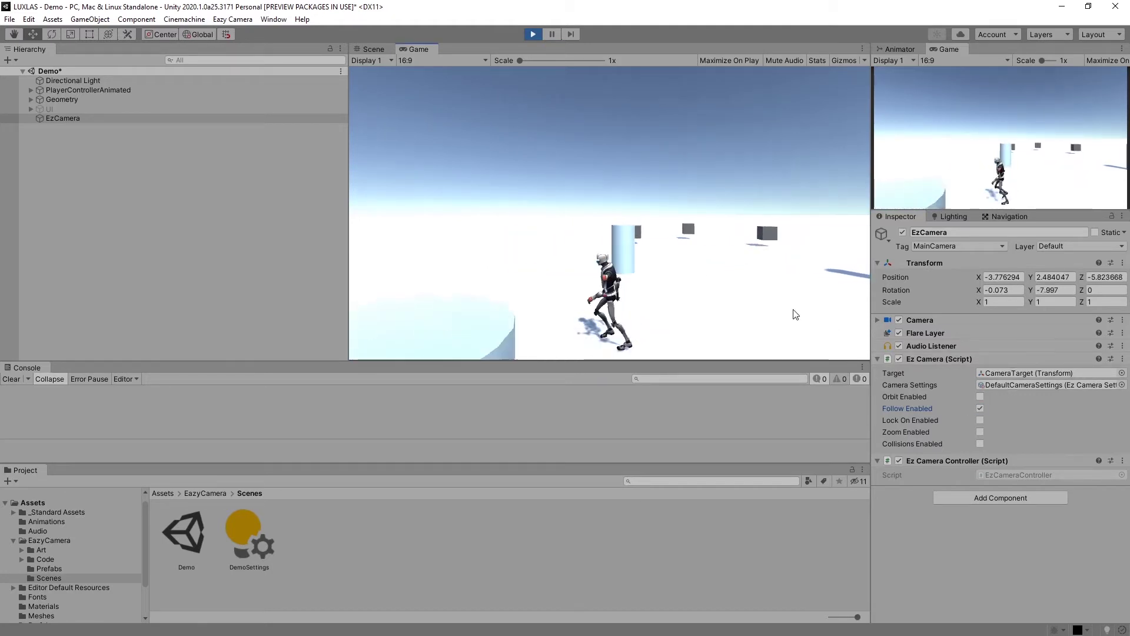
Switch between following and orbiting while playing, then restart the demo and orbit the character
click(979, 408)
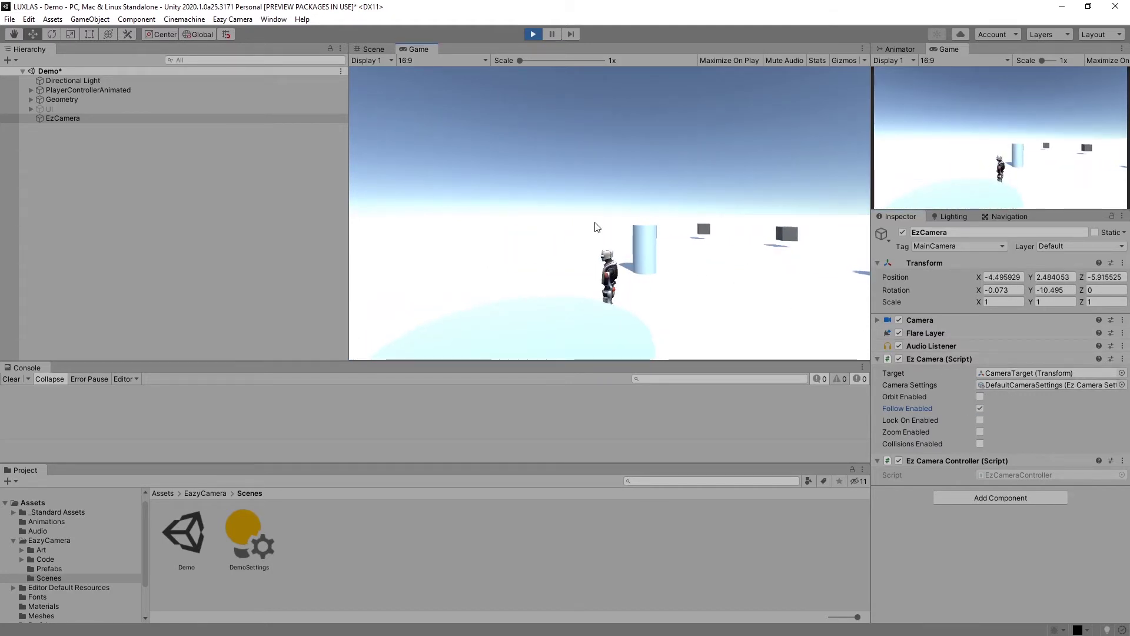
click(979, 396)
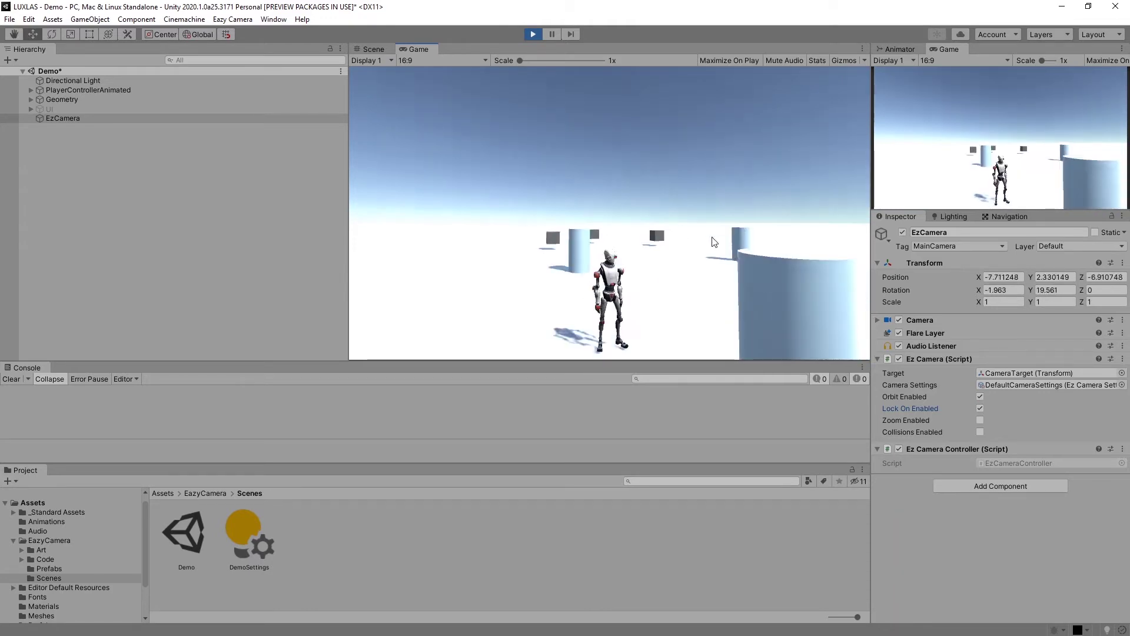
click(420, 190)
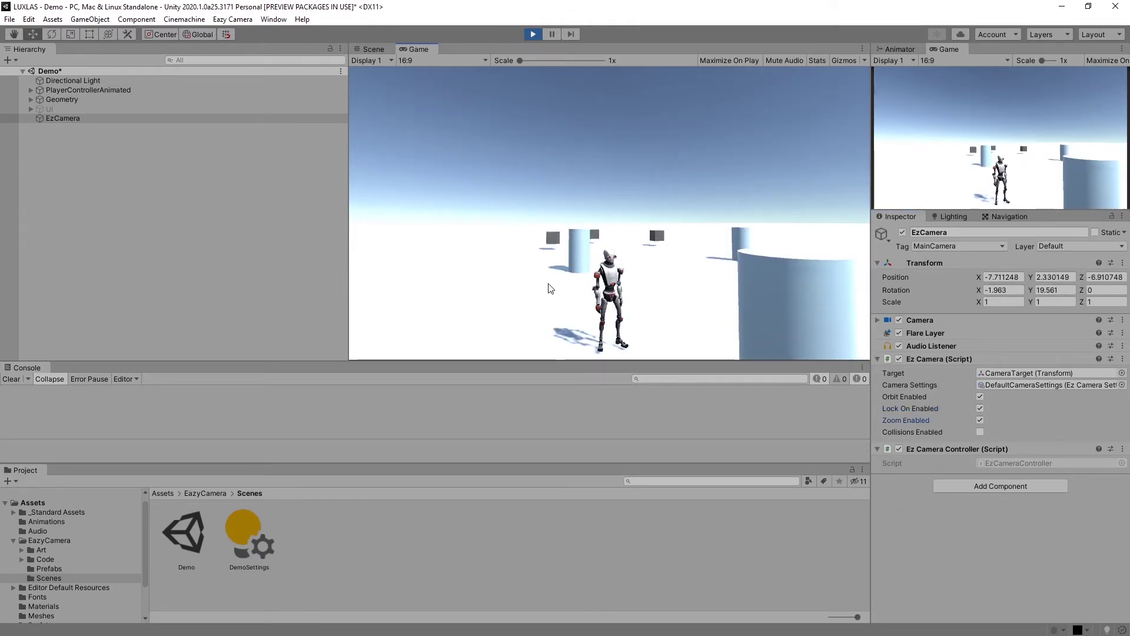
click(533, 34)
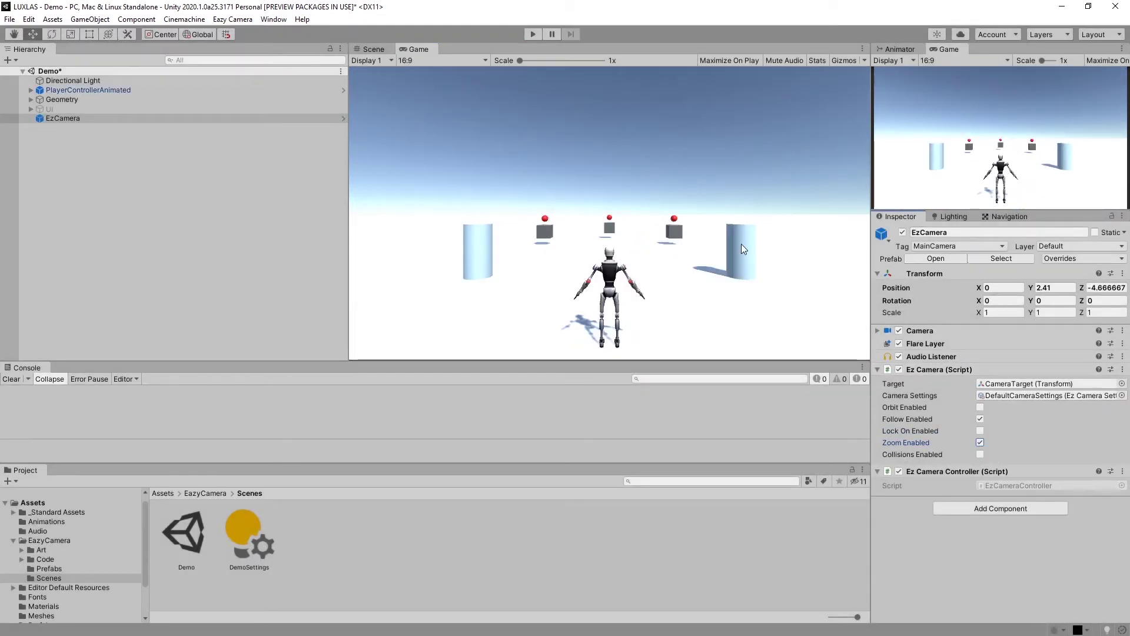
click(533, 34)
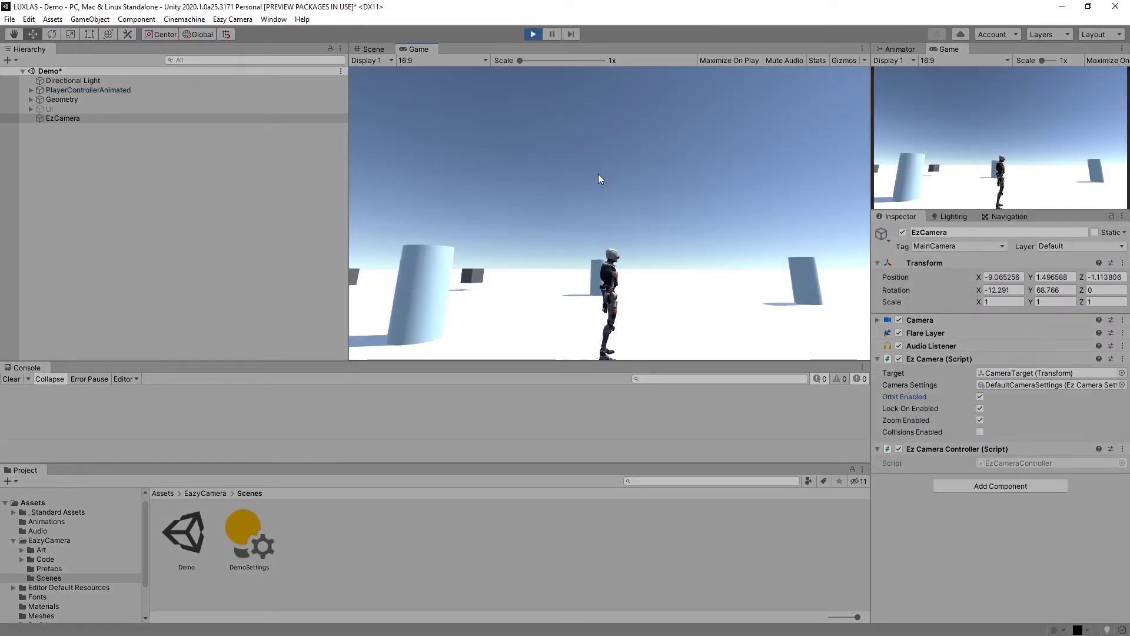
drag(598, 174, 843, 220)
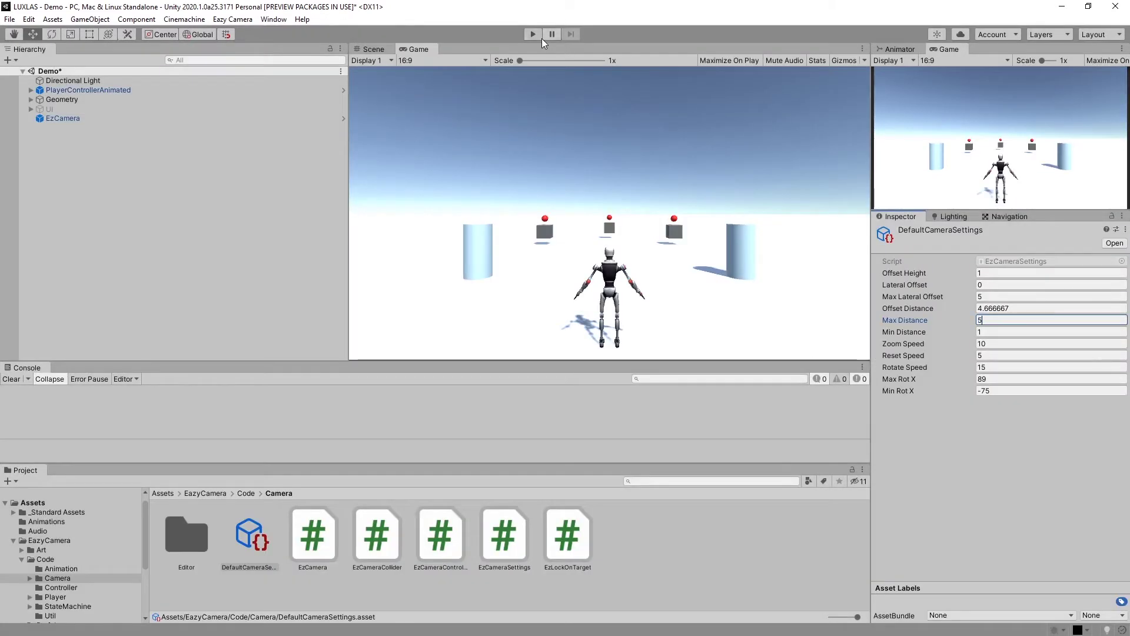
click(534, 36)
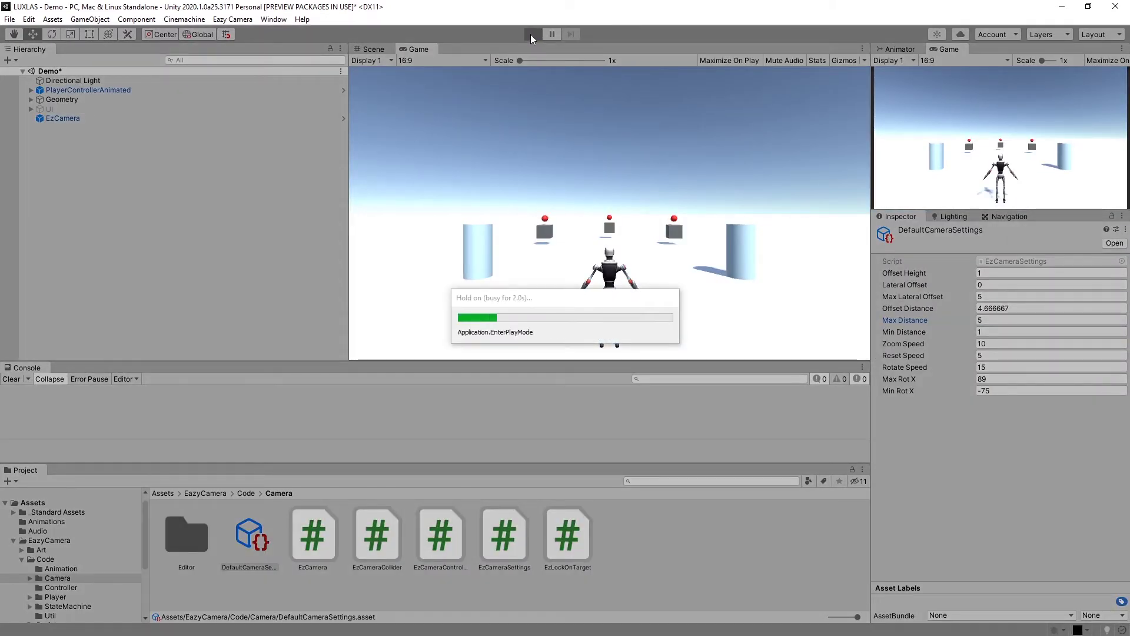
Scroll to zoom in, move the player forward, then stop the demo
scroll(622, 276, up, 3)
key(w)
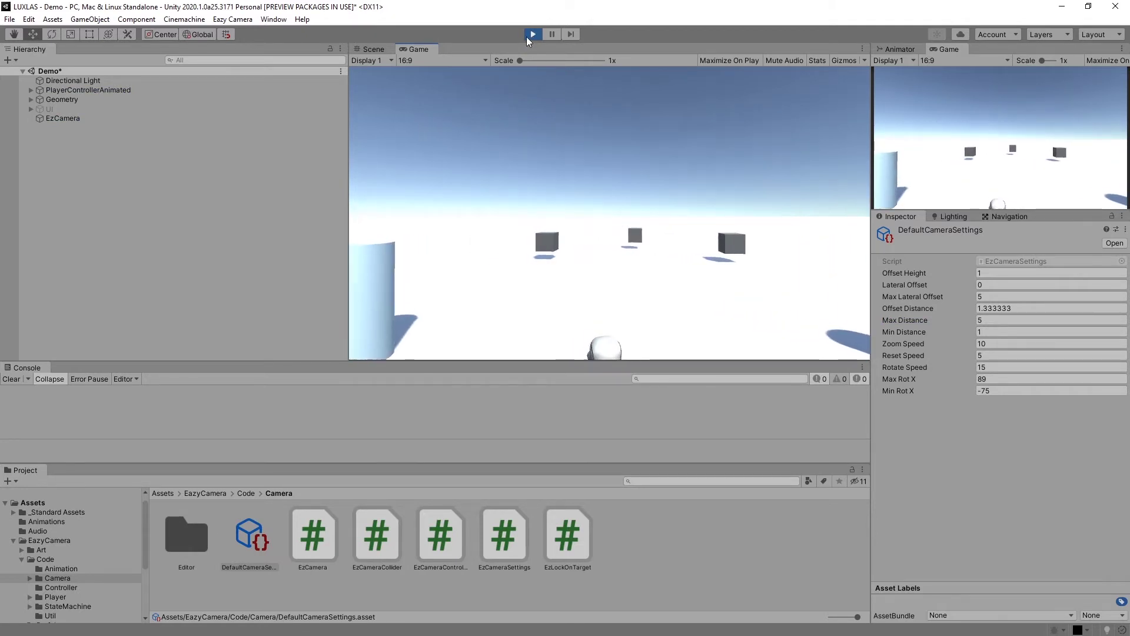
key(ctrl+p)
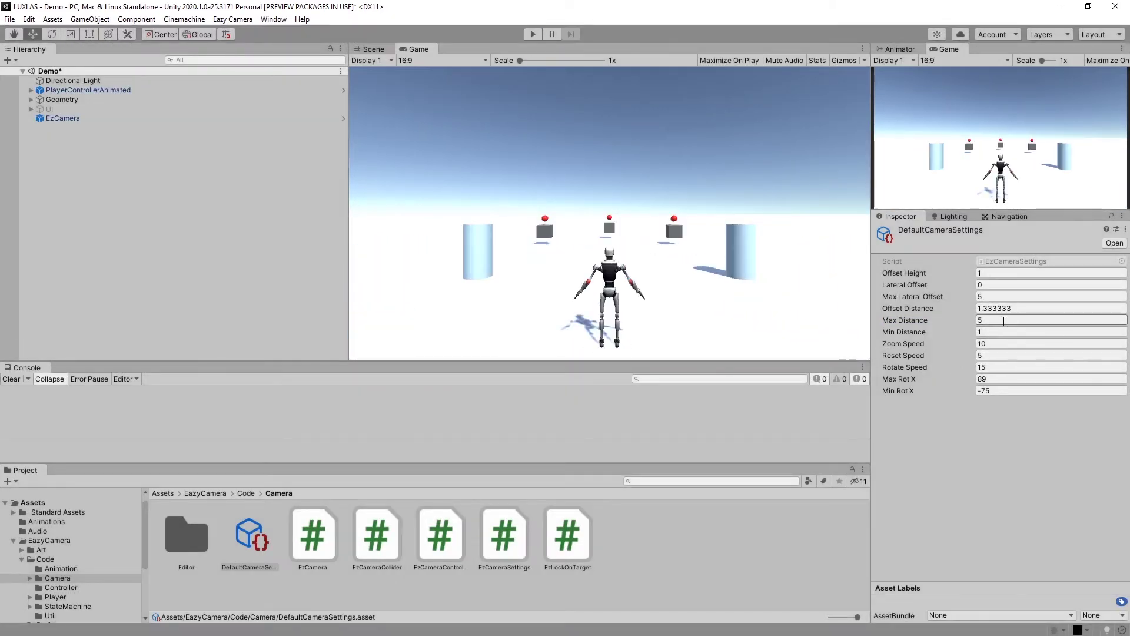
Restart the demo, toggle Lock On Enabled off and back on, then replay
key(ctrl+p)
click(980, 420)
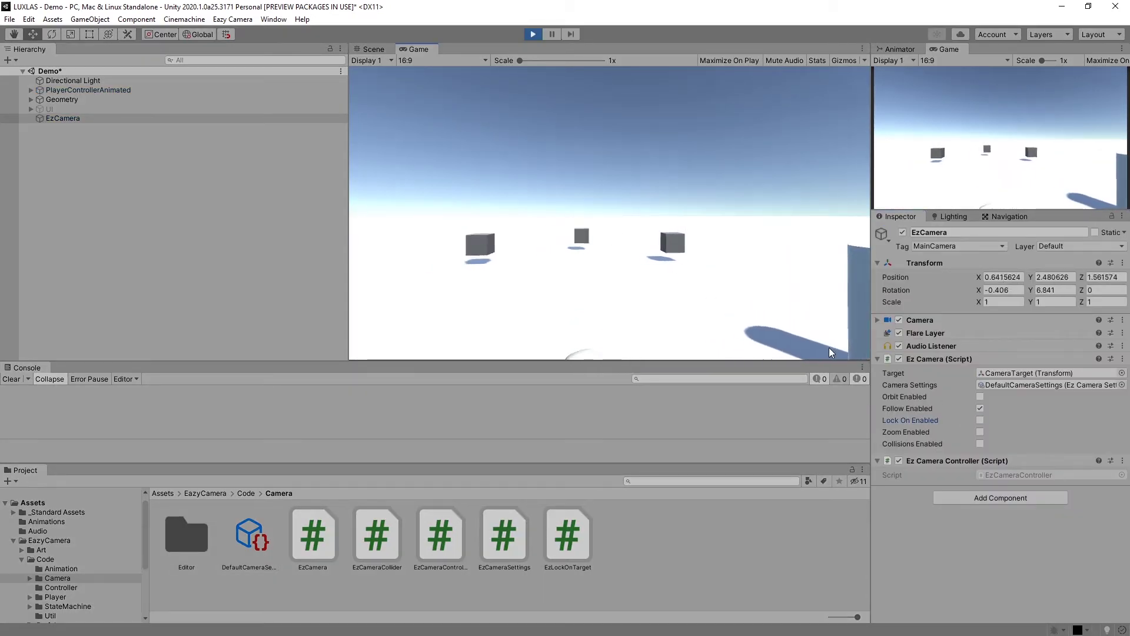
click(979, 420)
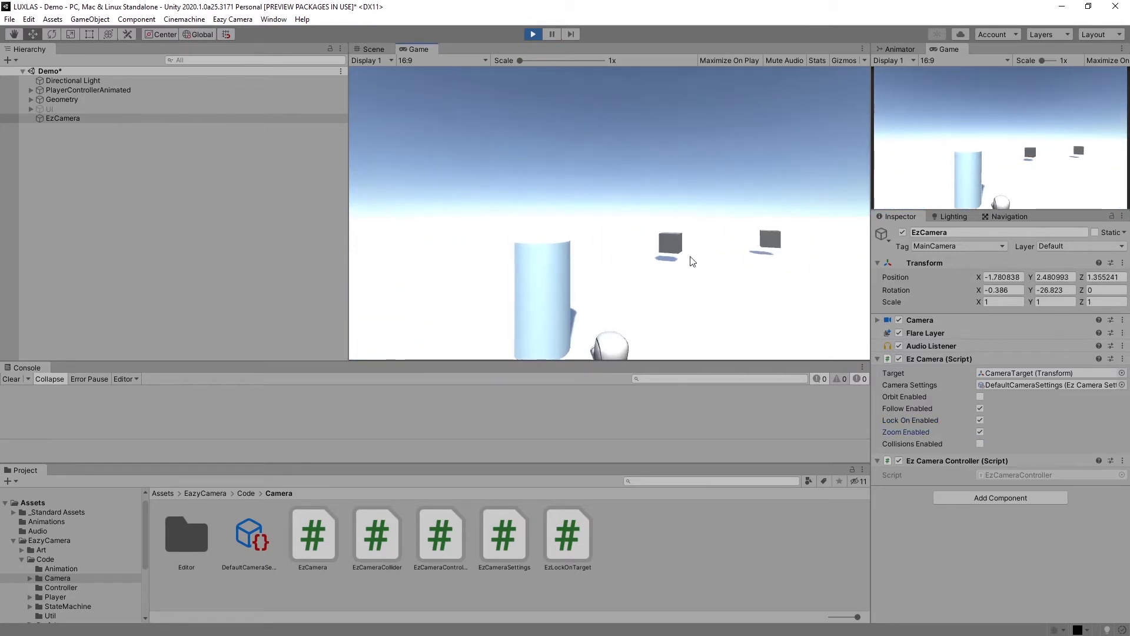
click(533, 34)
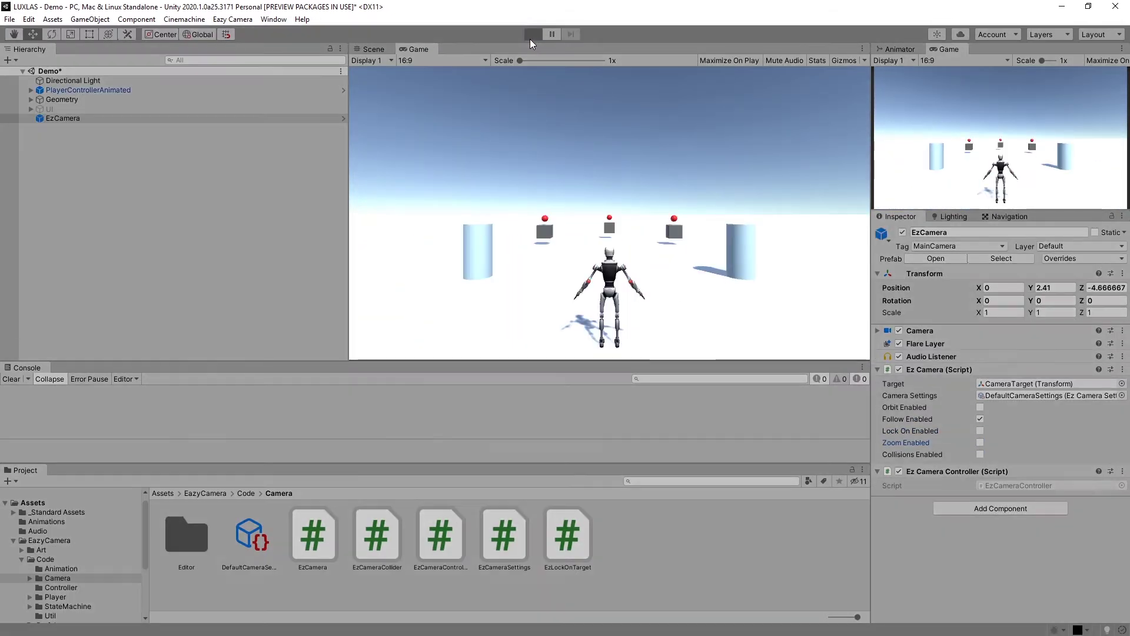
click(532, 34)
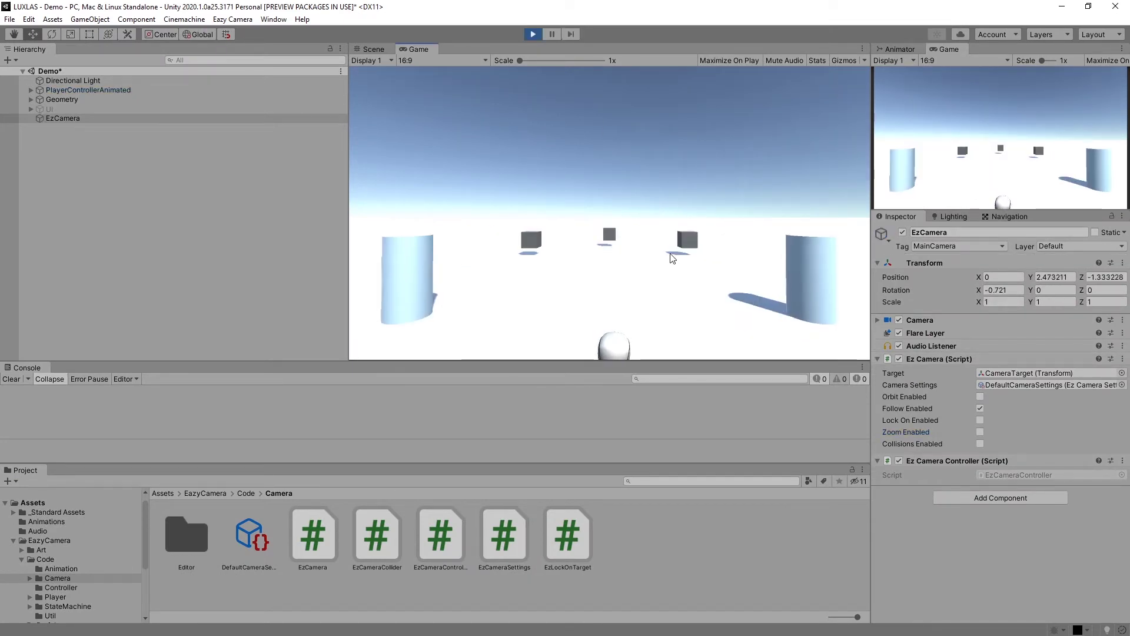
Scroll through EzCamera.cs in Visual Studio and select the lock-on comment on line 101
key(alt+Tab)
scroll(1052, 526, up, 14)
scroll(1073, 456, up, 20)
scroll(1075, 447, down, 12)
scroll(1066, 438, up, 3)
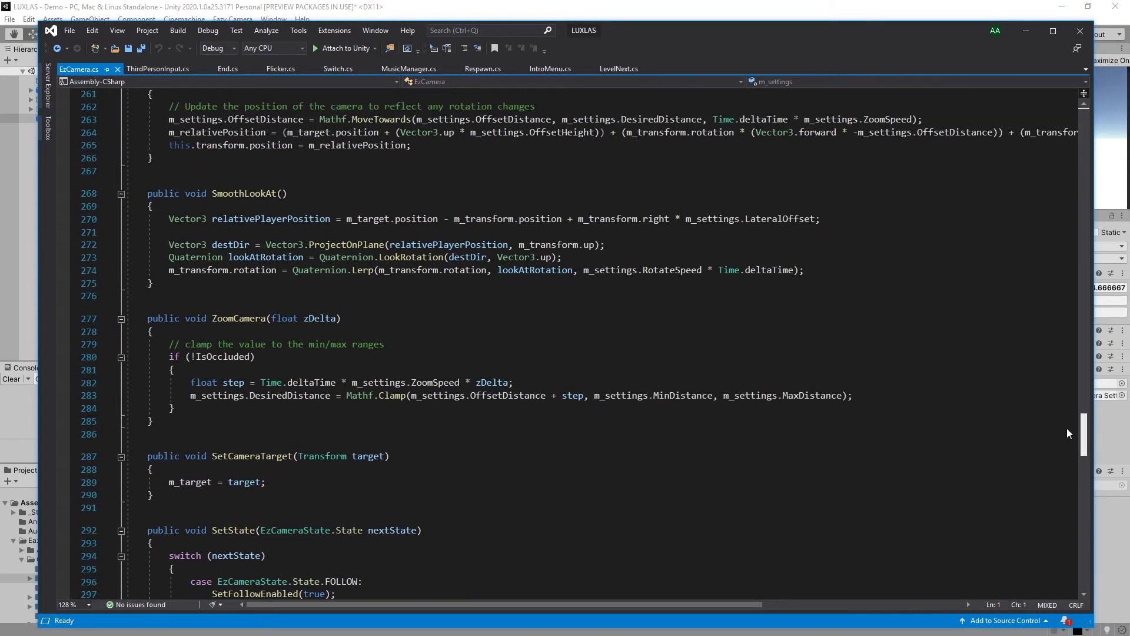
scroll(1066, 428, up, 2)
scroll(1065, 424, up, 2)
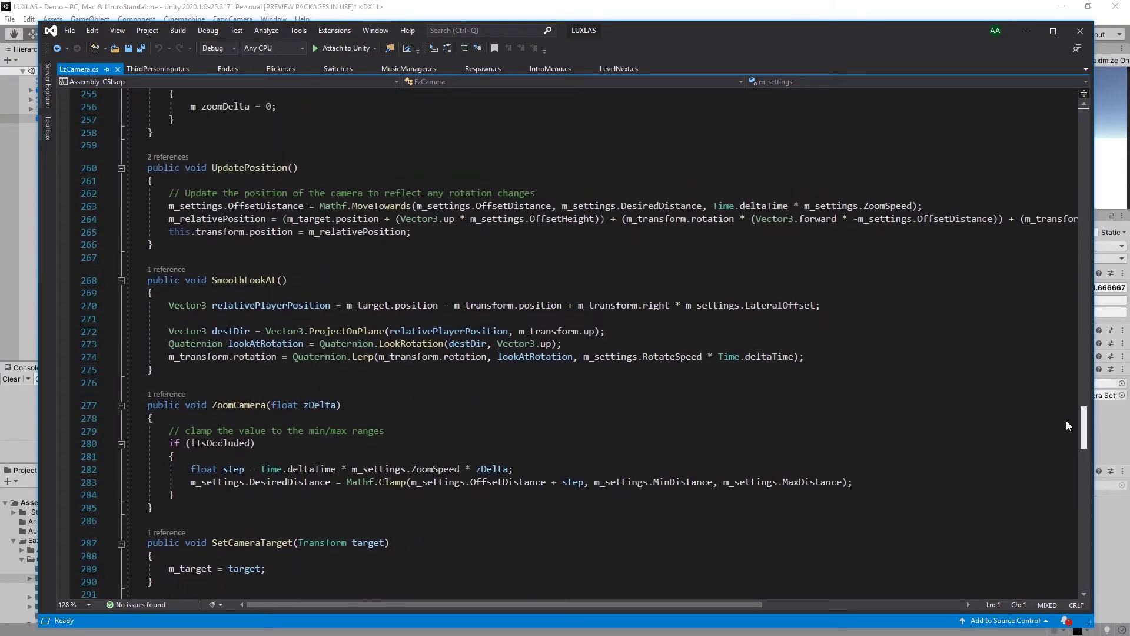
scroll(1065, 420, up, 18)
scroll(303, 392, up, 9)
scroll(303, 389, up, 5)
scroll(304, 388, up, 4)
scroll(303, 388, up, 20)
double_click(234, 466)
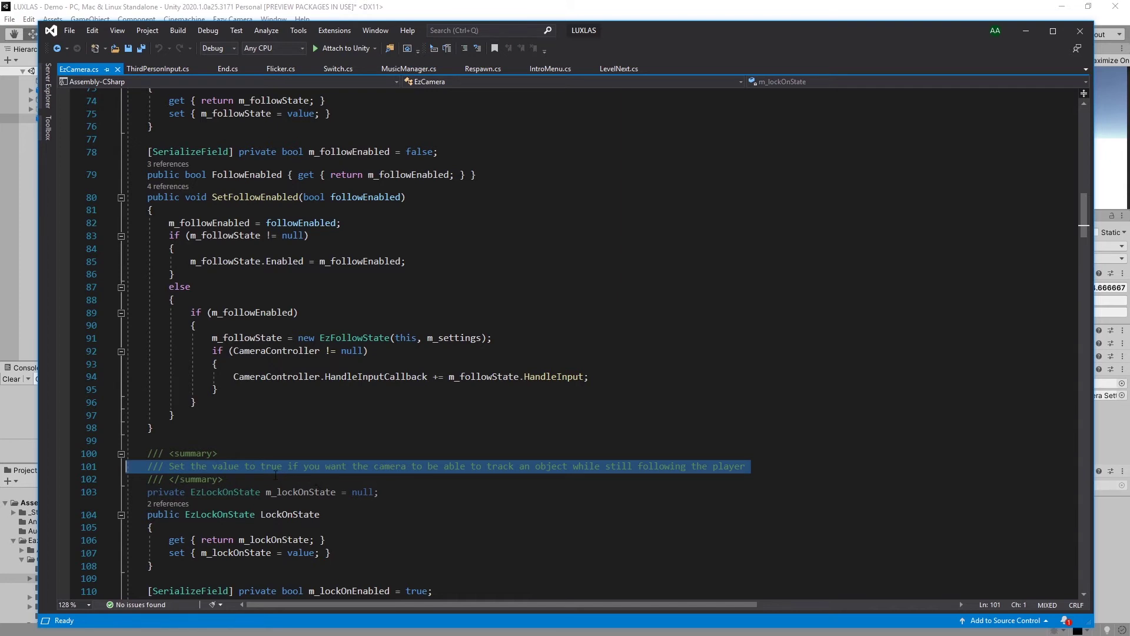
Search EzCamera.cs for 'mouse', then start the demo scene playing in Unity
key(ctrl+f)
text(mouse)
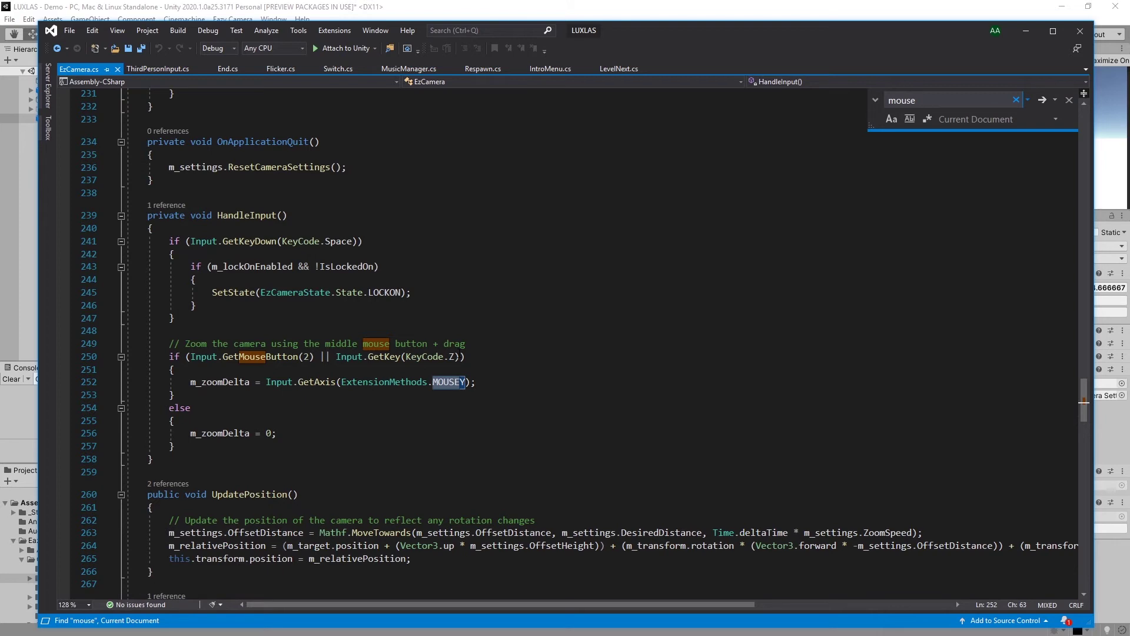
click(538, 16)
click(533, 34)
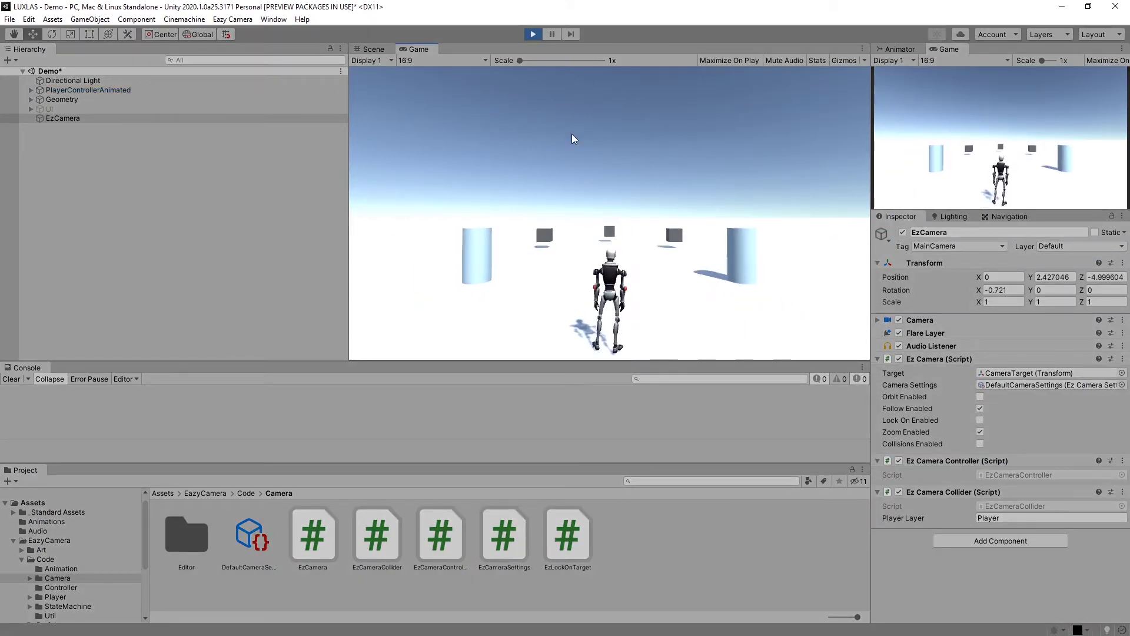
Step to the next 'button' match, then search 'orbit' and cycle through the orbit matches
scroll(573, 174, up, 3)
scroll(575, 303, down, 3)
scroll(580, 263, up, 2)
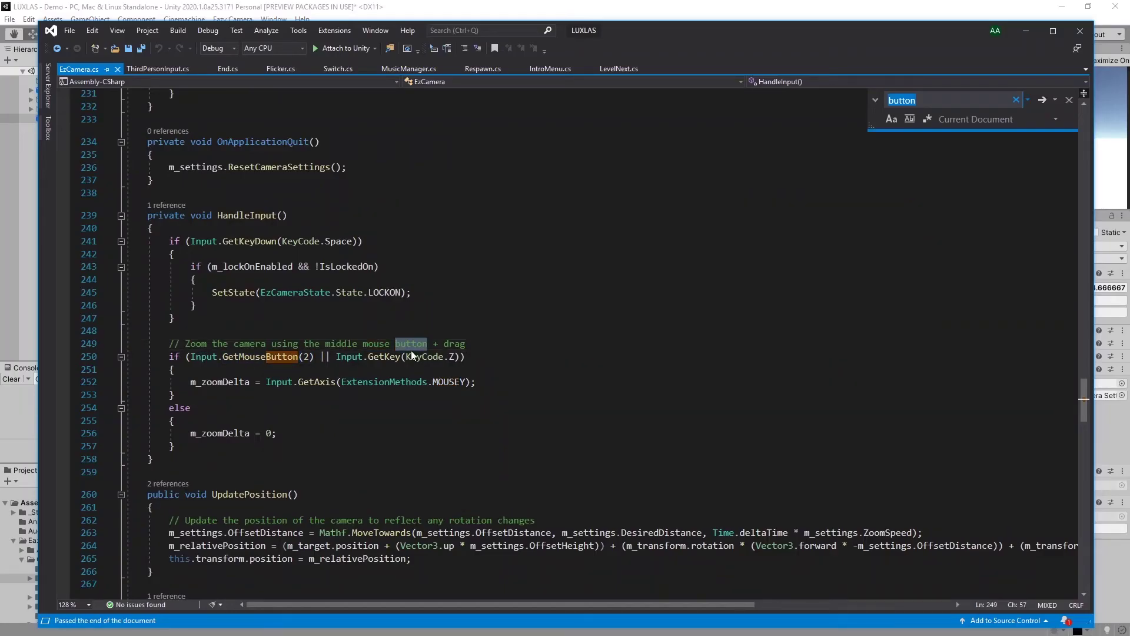
key(Return)
key(Return)
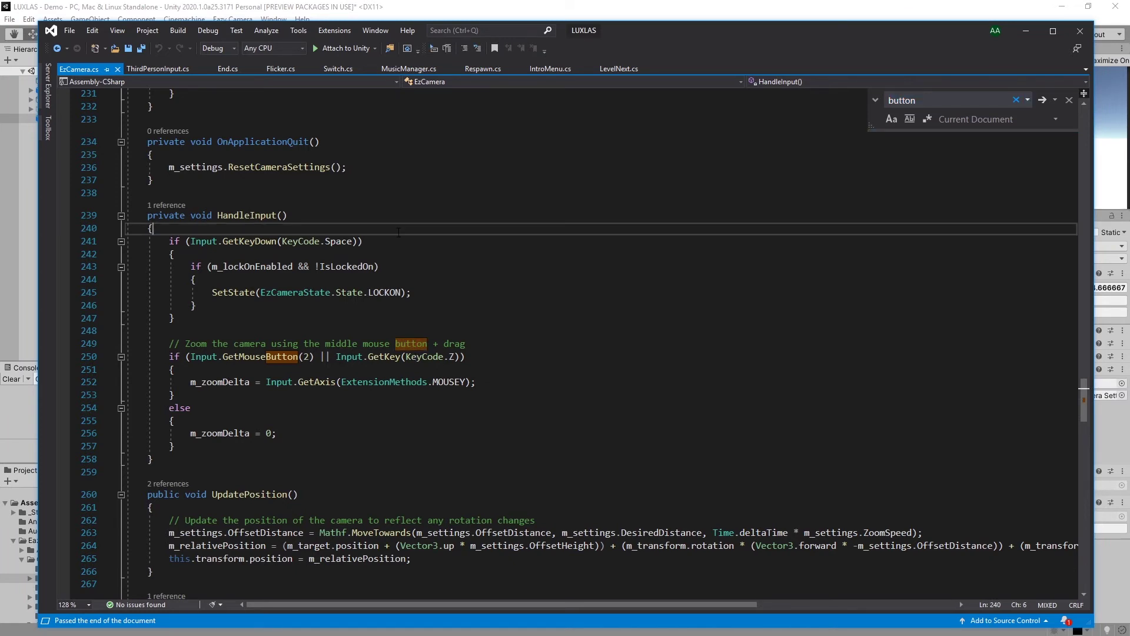
text(orbit)
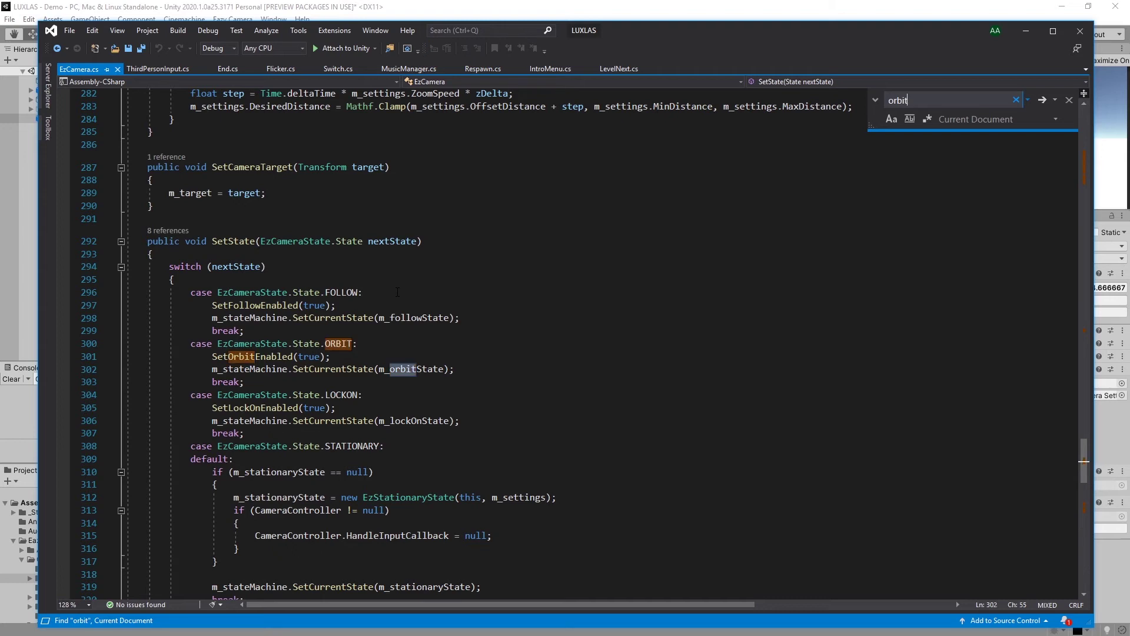
key(Return)
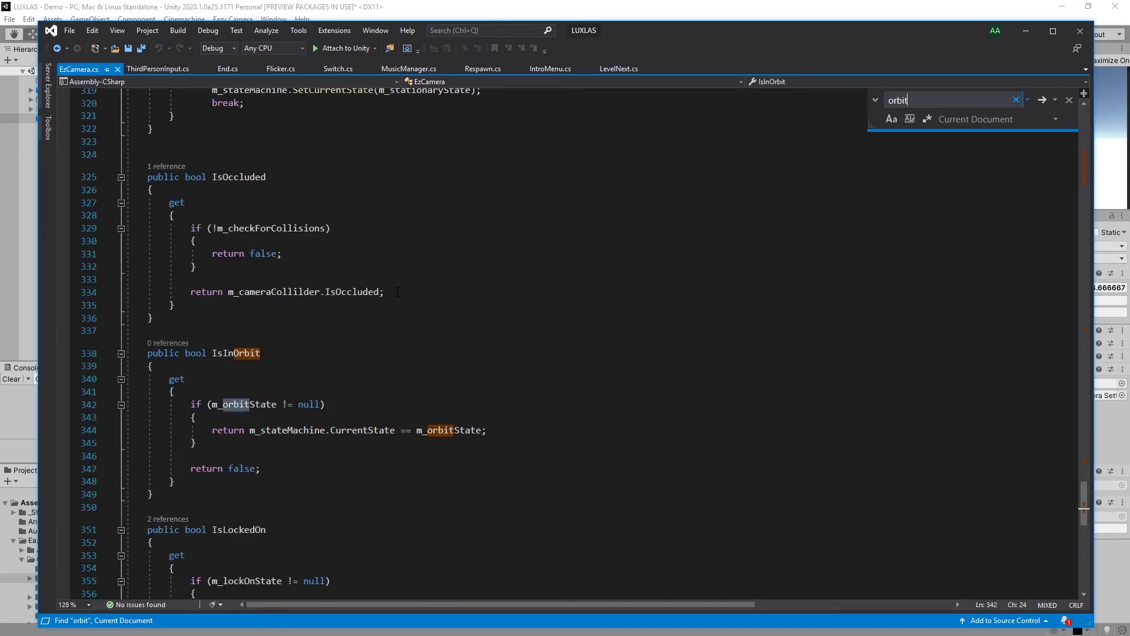
key(Return)
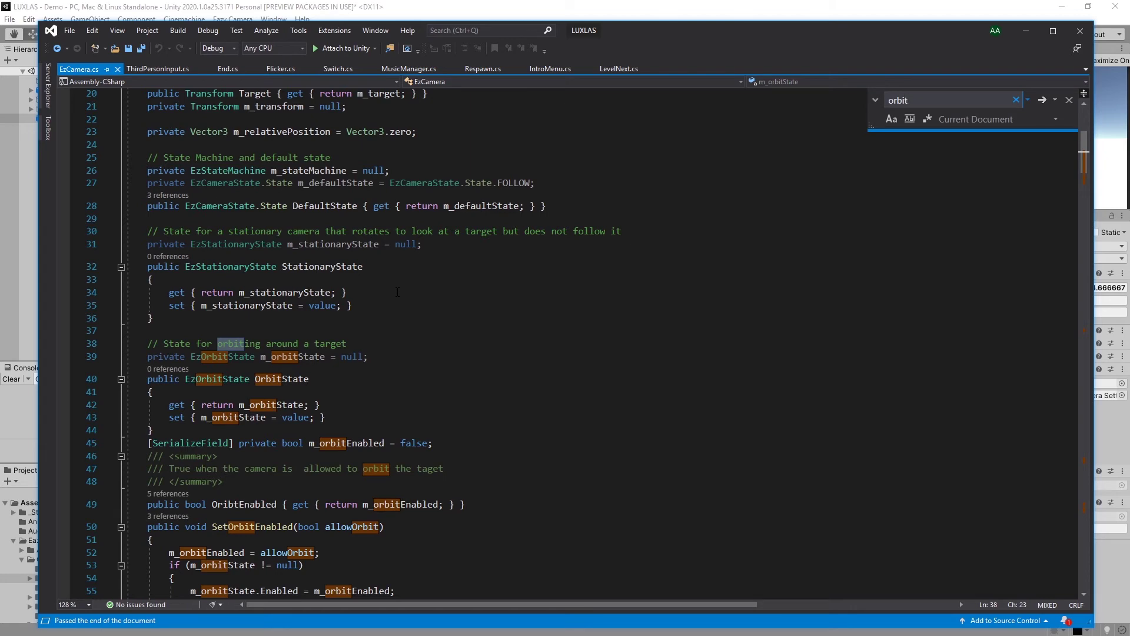
Search the file for 'input' and jump to the HandleInput method
scroll(412, 259, down, 10)
scroll(457, 216, down, 9)
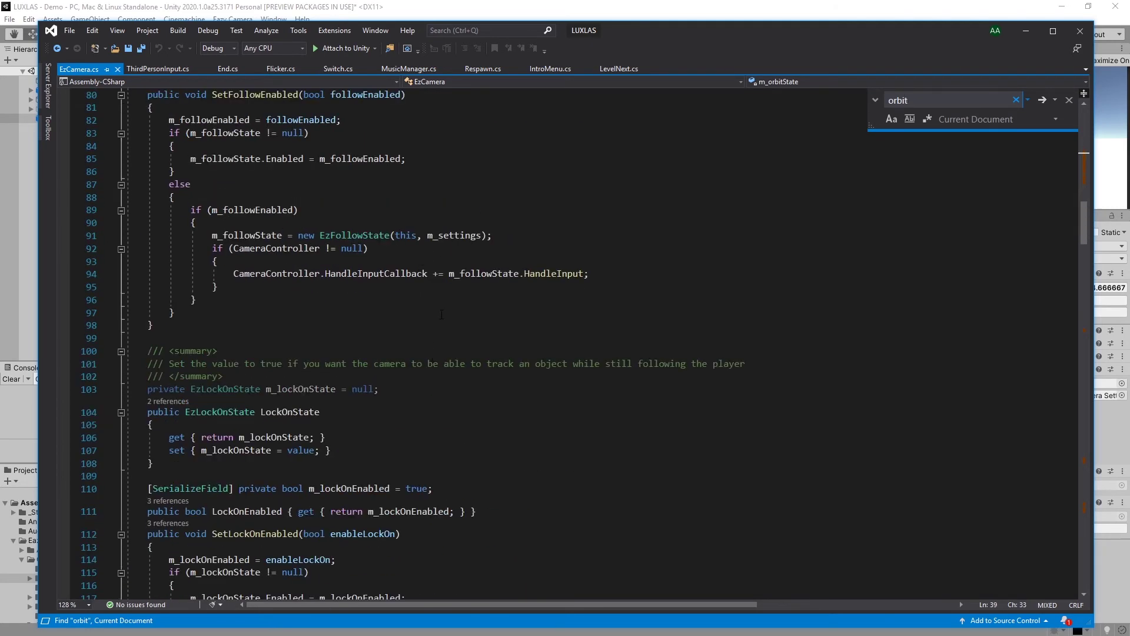
text(input)
key(Return)
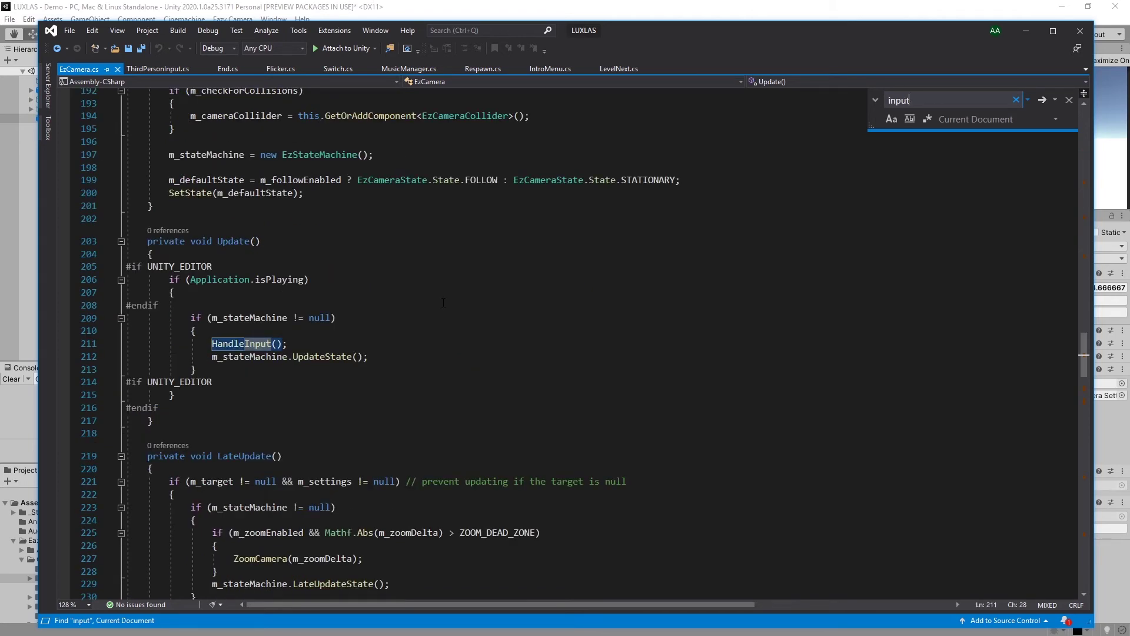
key(Return)
Play the demo scene and lock the camera onto nearby spheres, releasing and re-locking the target
key(alt+Tab)
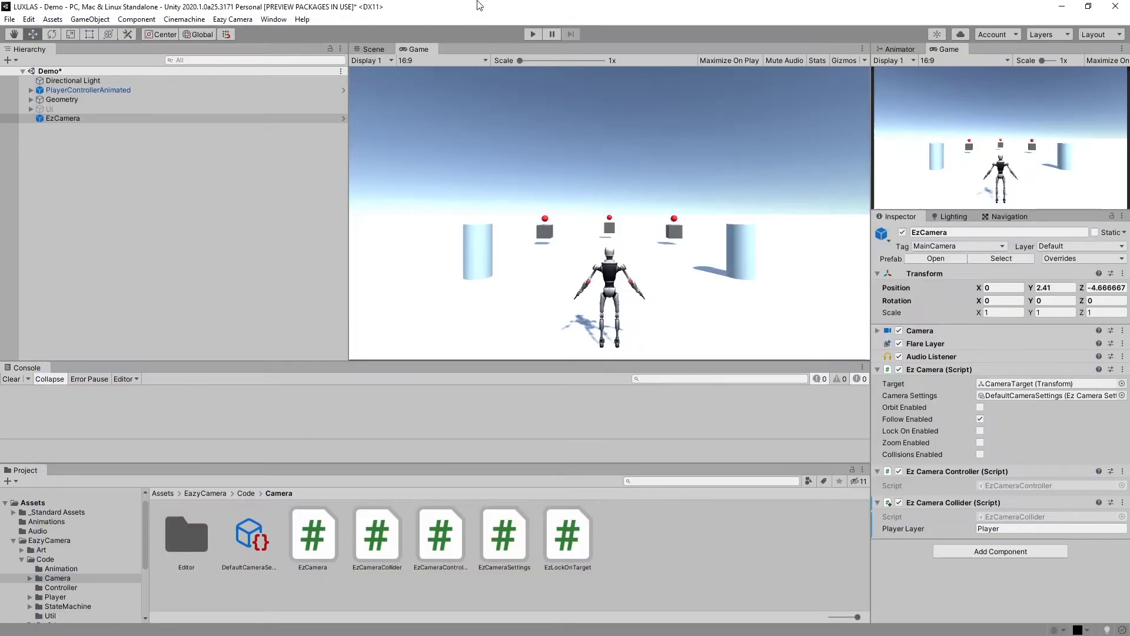
key(ctrl+p)
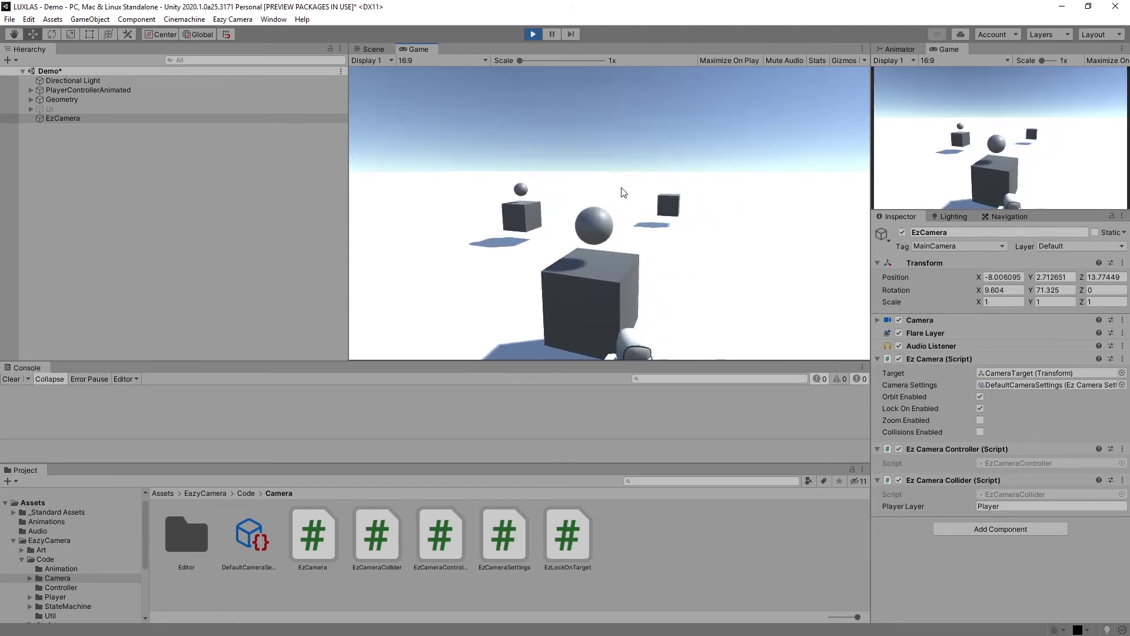
click(549, 195)
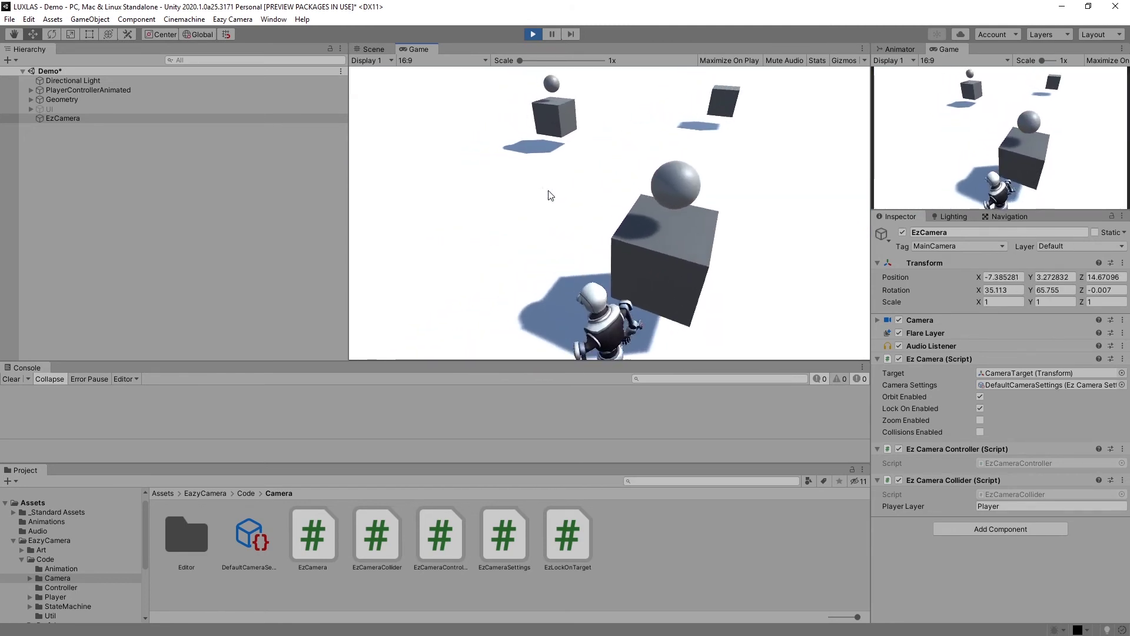
click(548, 195)
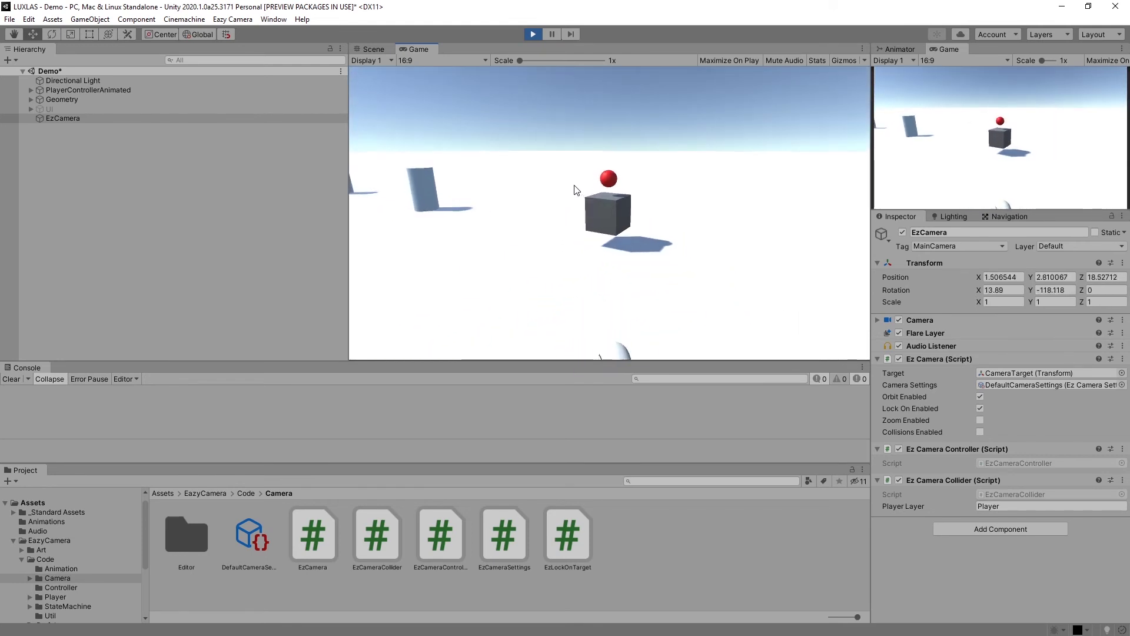
click(575, 194)
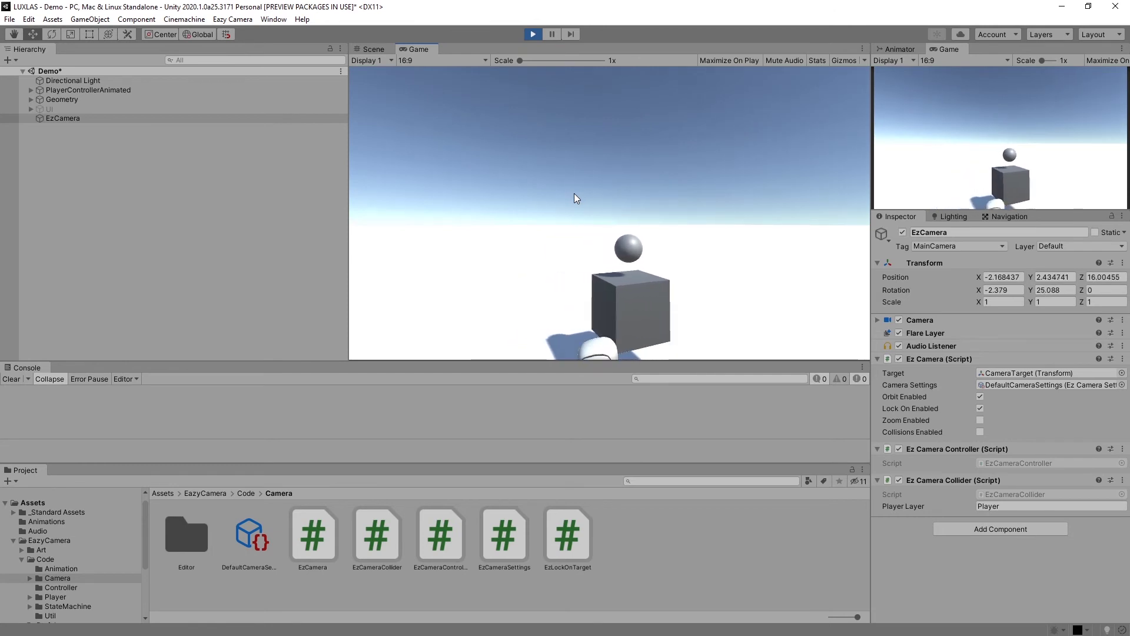
click(574, 194)
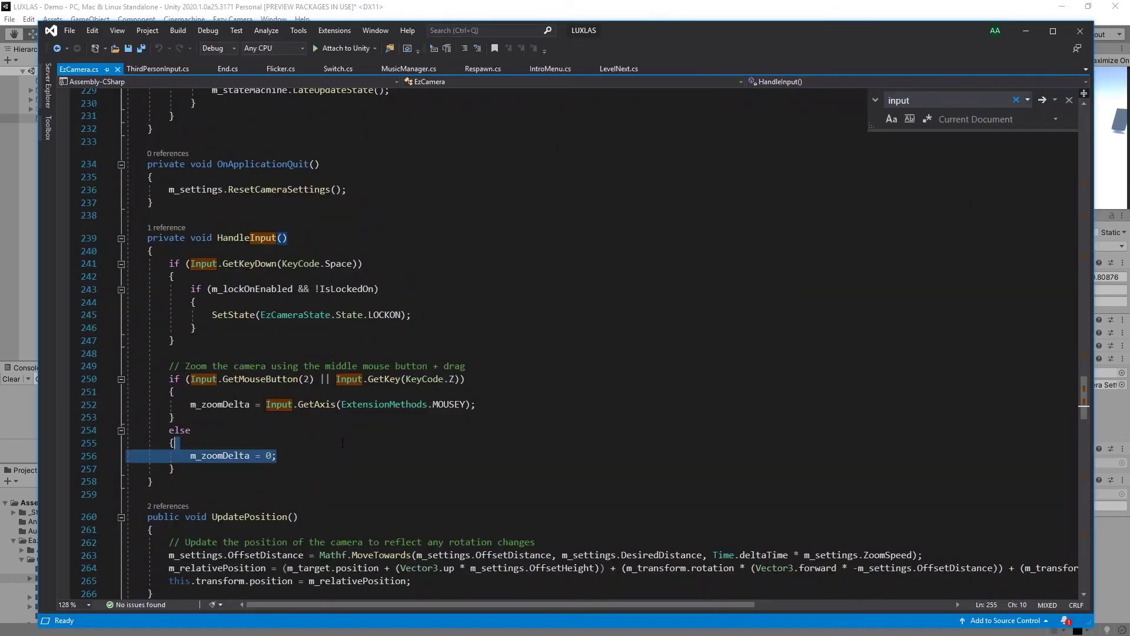
Review the zoom-delta lines in HandleInput and find the next 'input' match in EzCamera.cs
drag(342, 443, 362, 404)
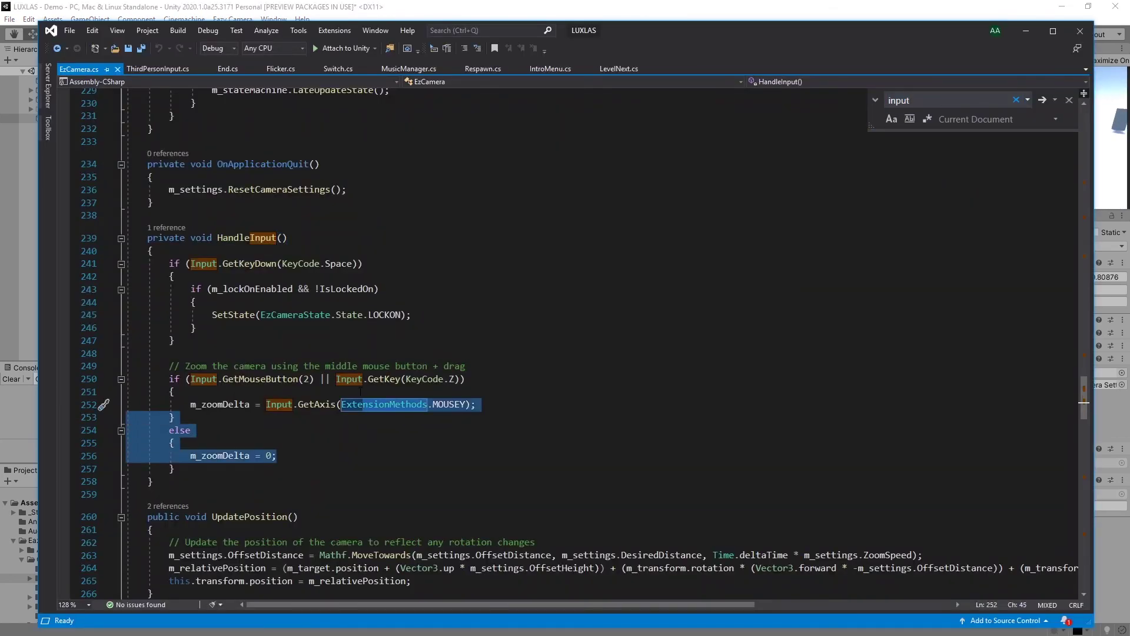
click(363, 366)
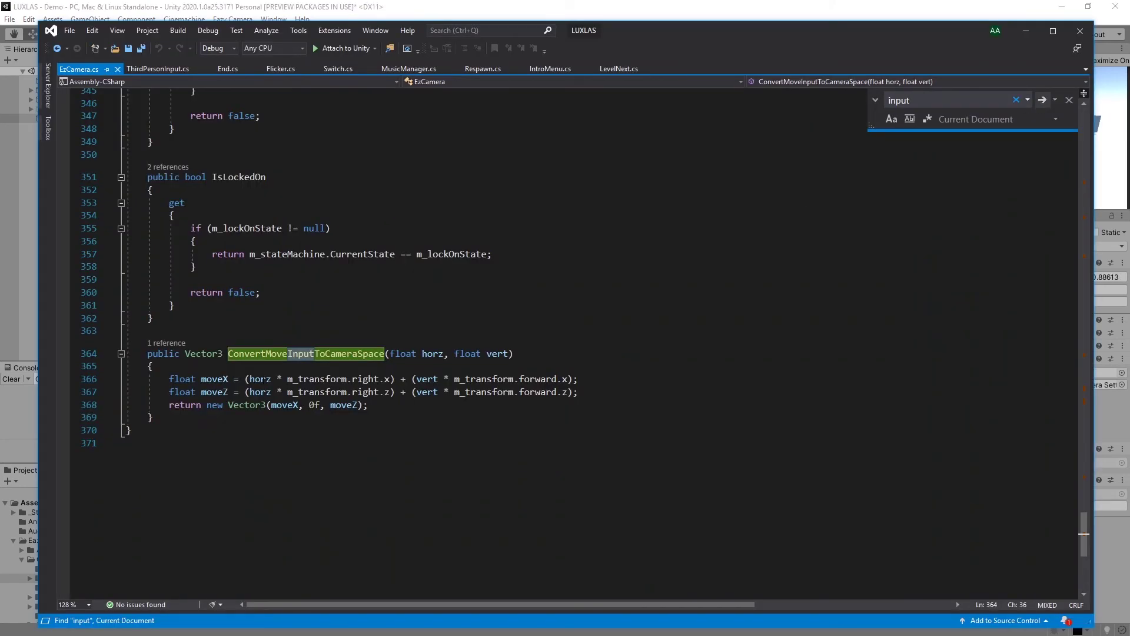
click(1041, 103)
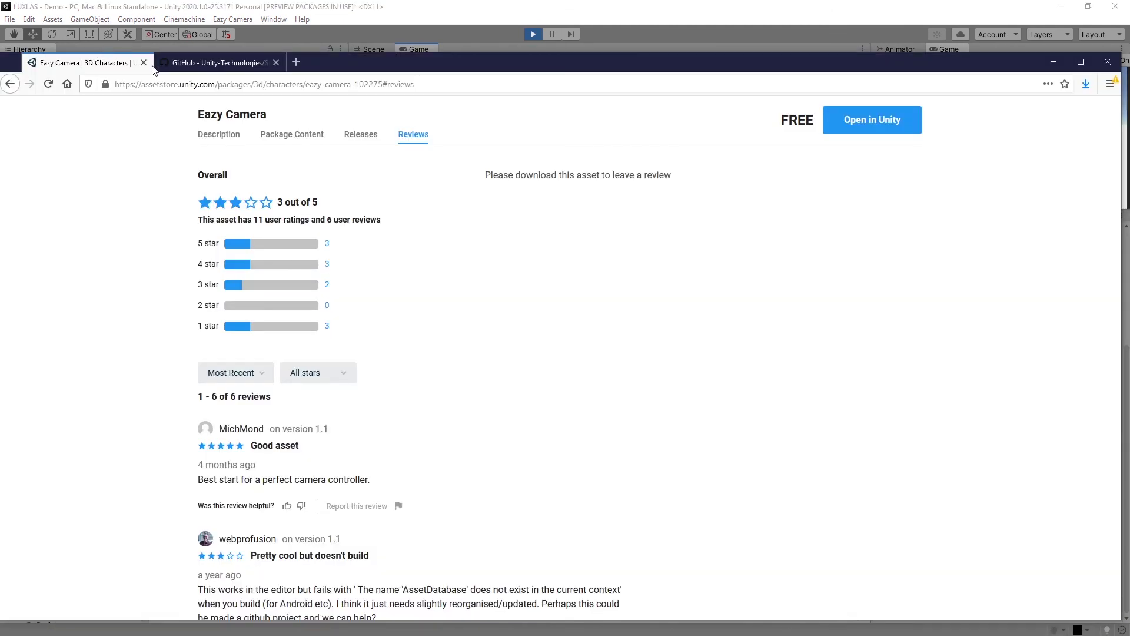
View the Standard-Assets-Characters GitHub Issues list in Firefox, then minimize the browser
click(155, 66)
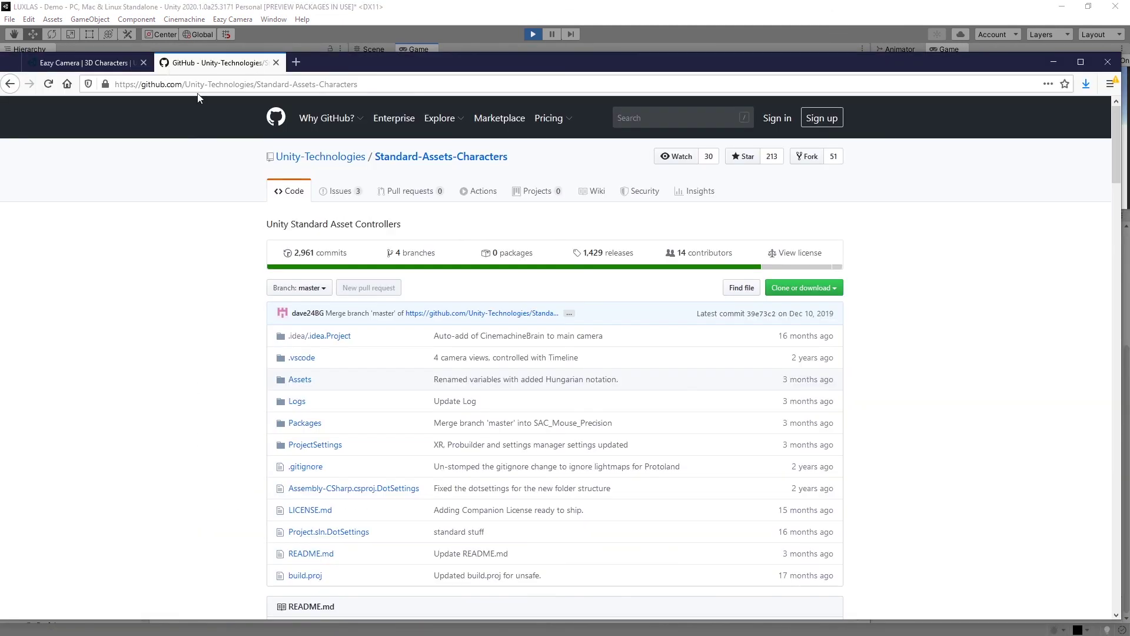
click(488, 184)
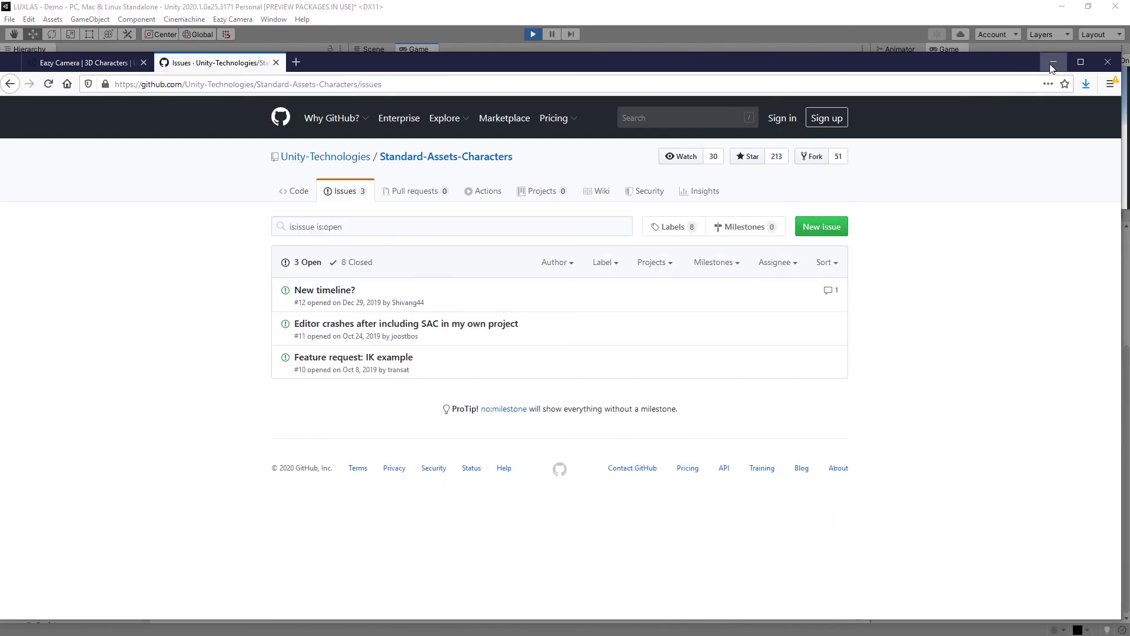
click(1052, 63)
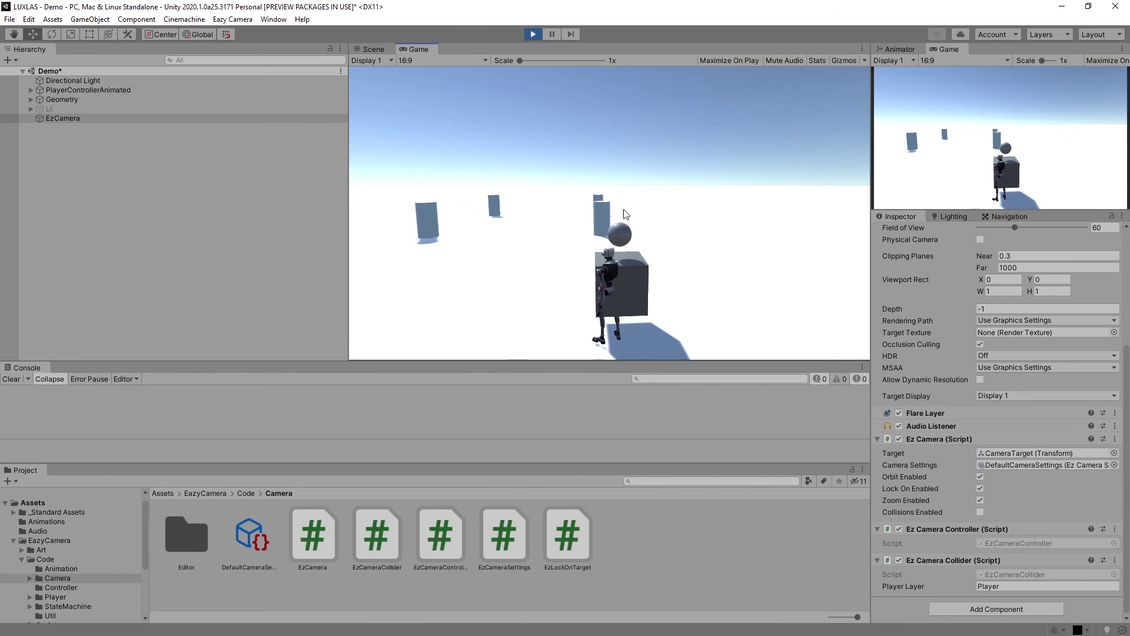
Focus the Game view and hold W so the character runs forward past the boxes and spheres
click(627, 231)
key(w)
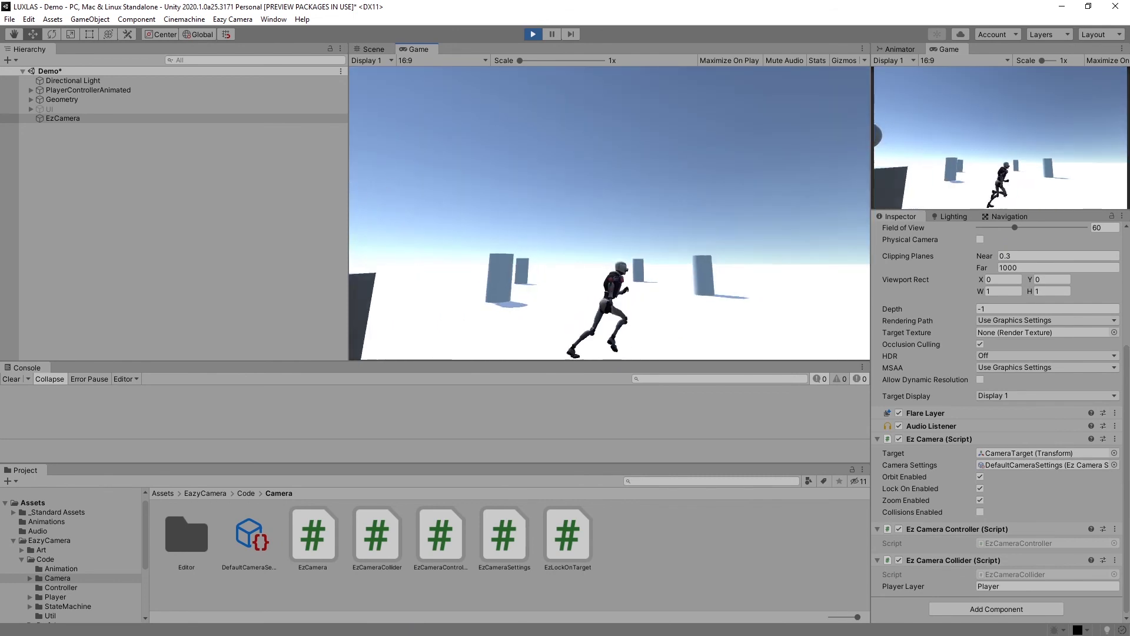